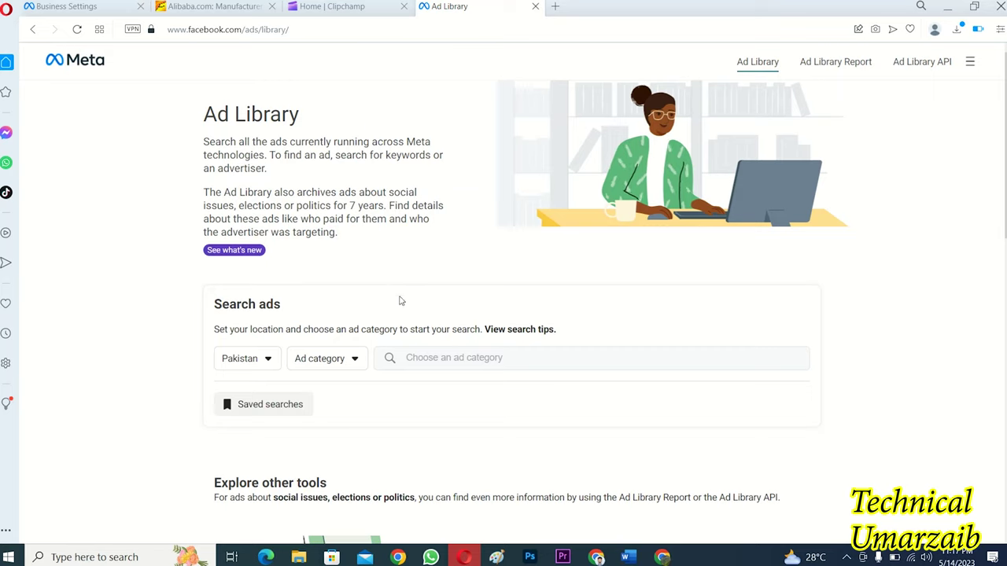
# Switch from the browser to Adobe Premiere Pro and widen the Effect Controls panel slightly
pyautogui.click(330, 7)
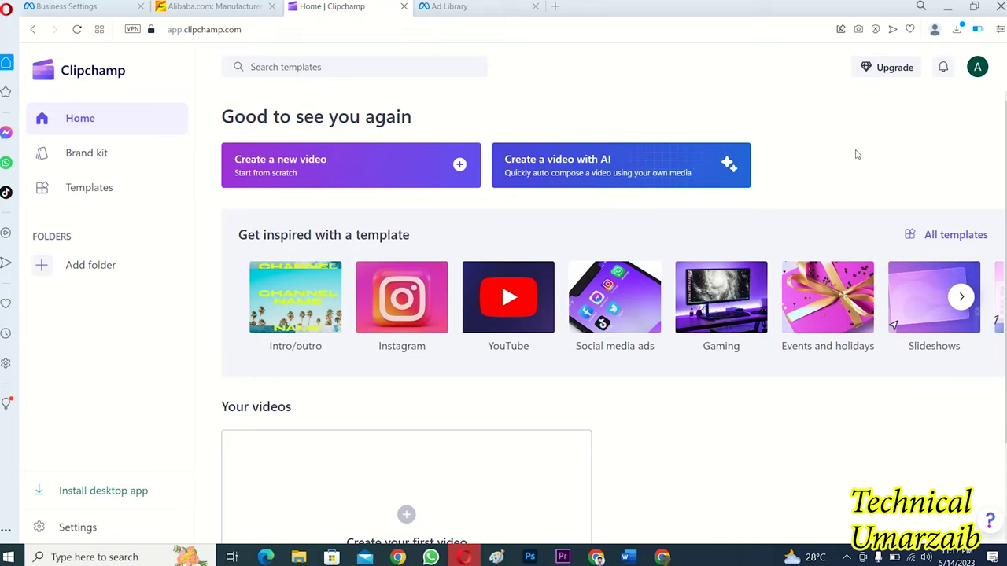
pyautogui.moveTo(563, 559)
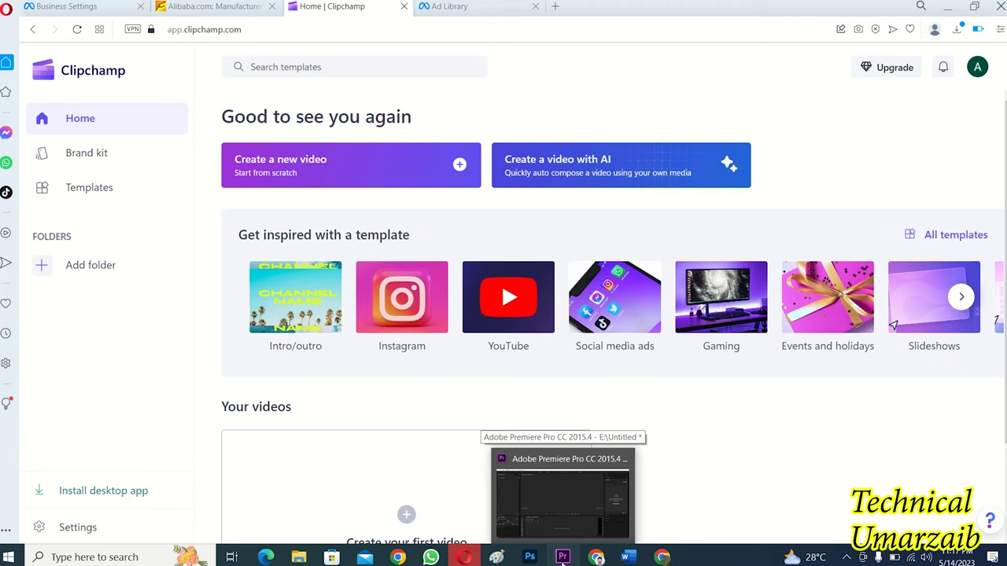
pyautogui.click(562, 555)
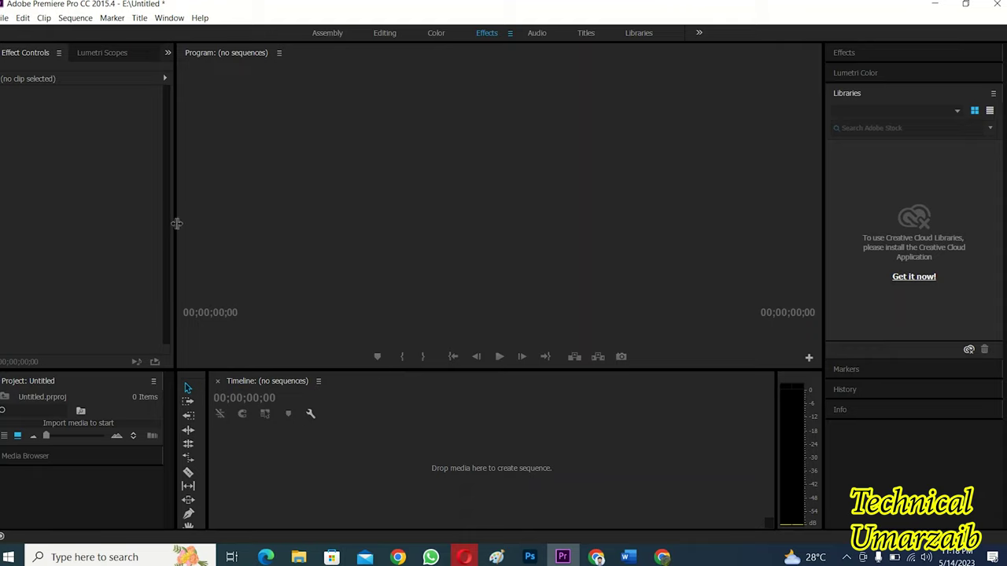
pyautogui.moveTo(177, 224); pyautogui.dragTo(208, 224)
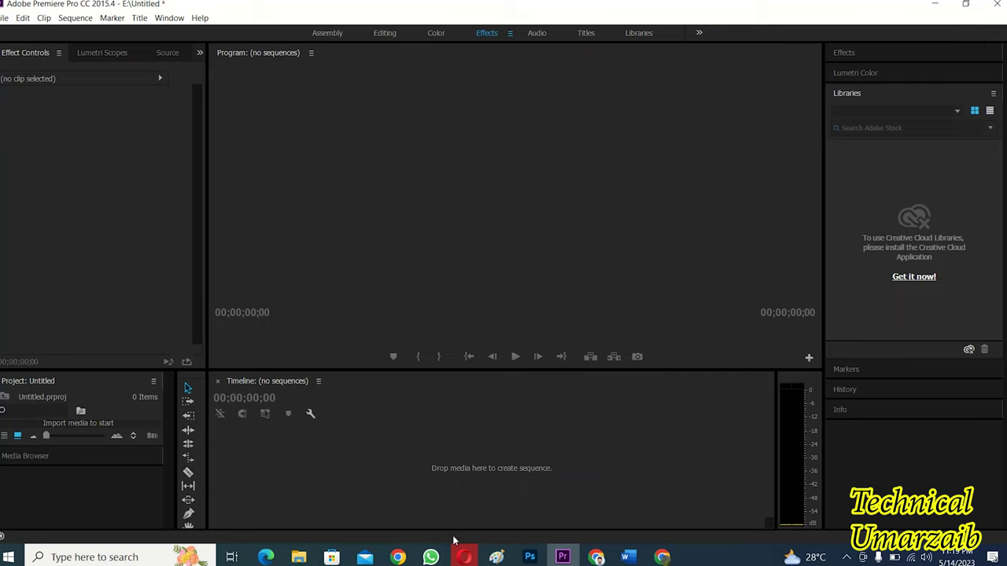
pyautogui.click(464, 557)
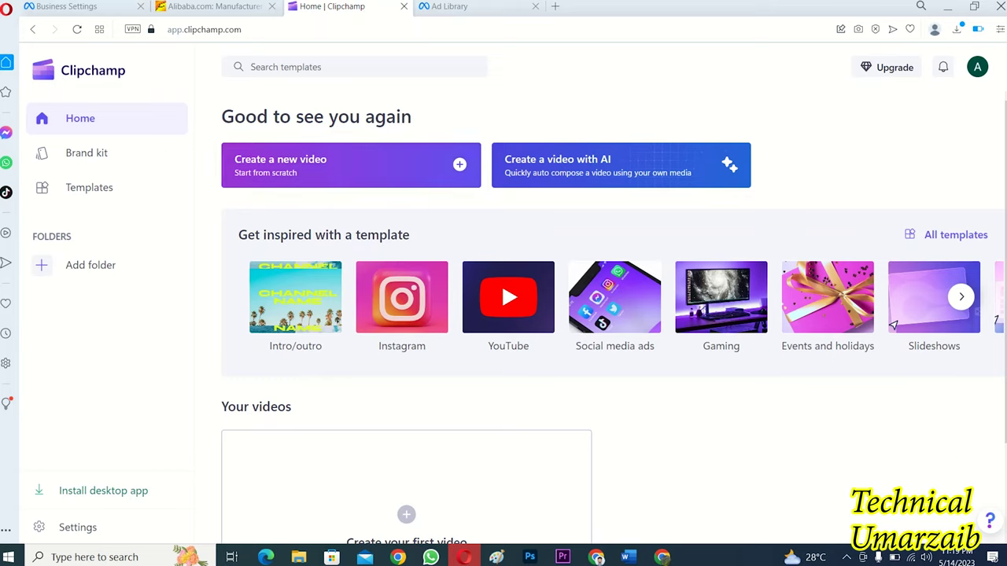
pyautogui.click(560, 558)
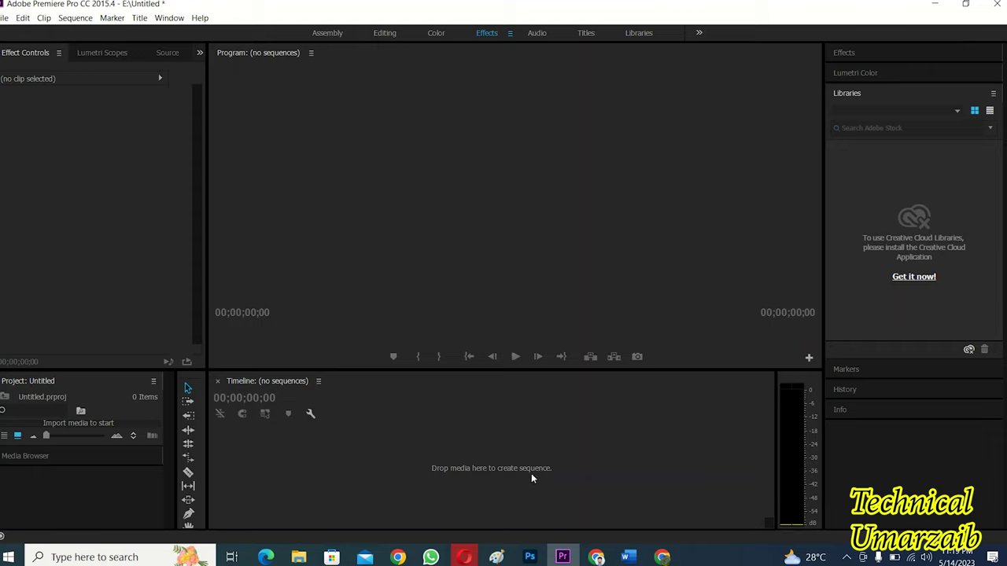
# Switch to the Opera browser and search Google in a new tab for "FB ADS VIDEO SIZE" to read the recommended video dimensions
pyautogui.click(465, 556)
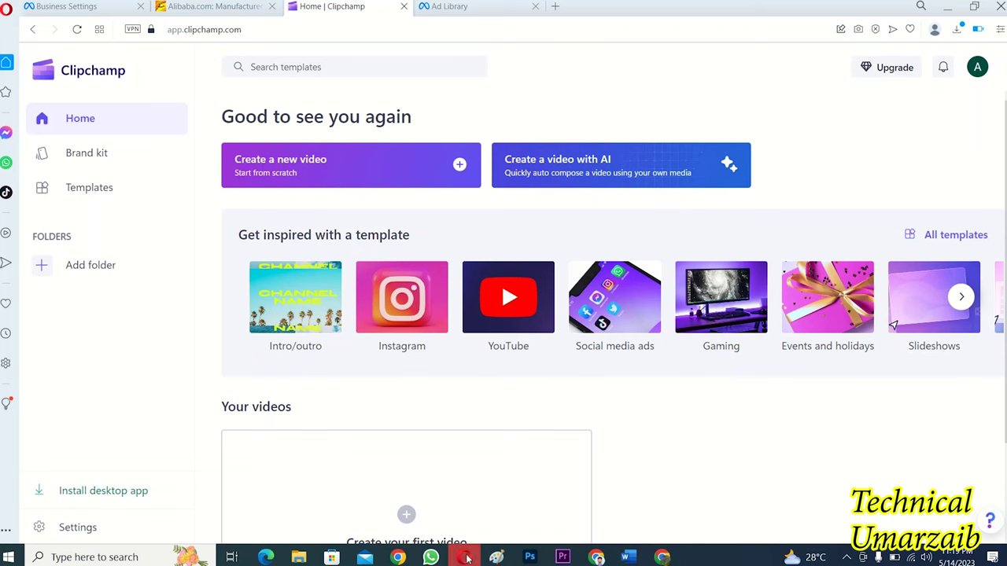
pyautogui.click(555, 6)
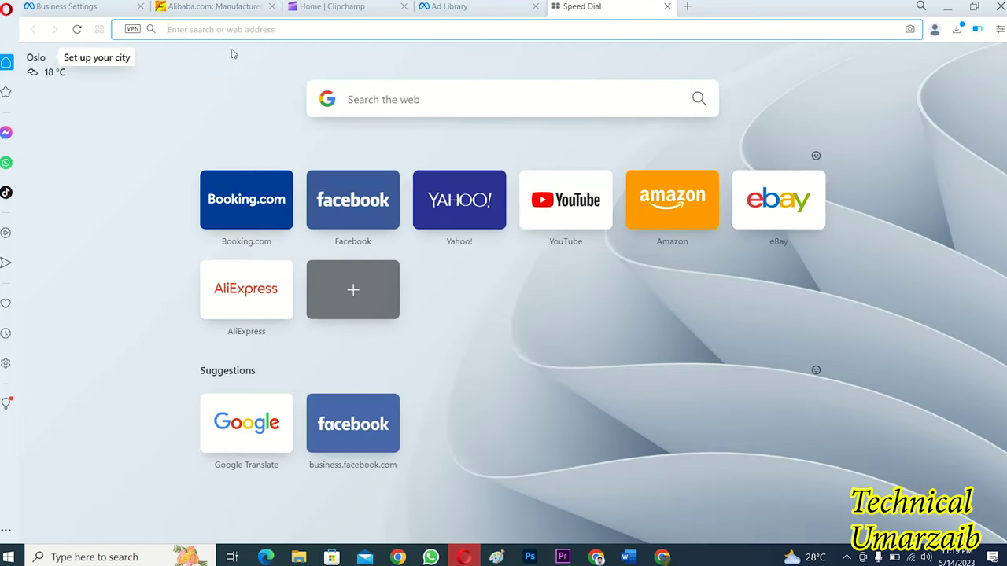
pyautogui.click(416, 99)
pyautogui.write('FB AD')
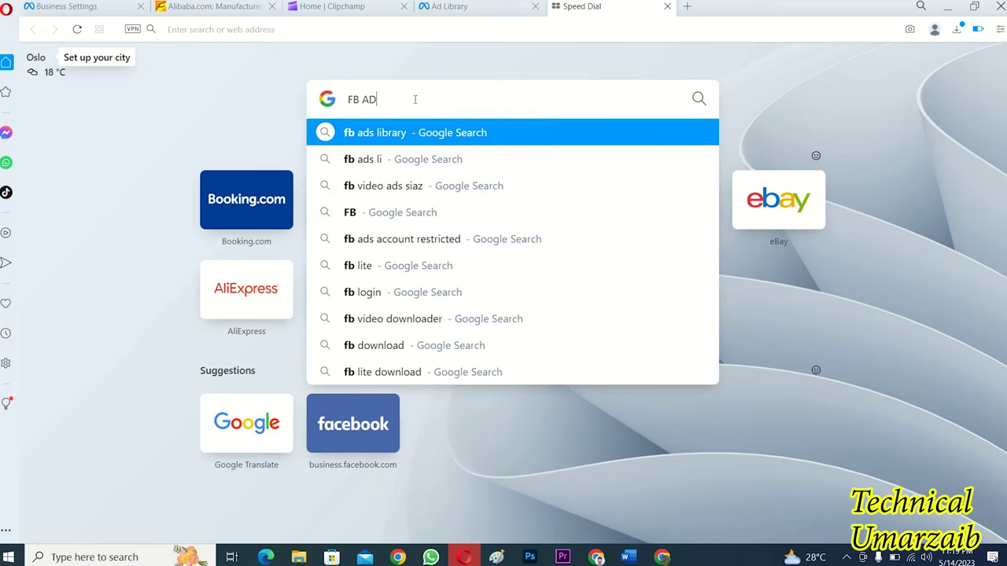
pyautogui.write('S VI')
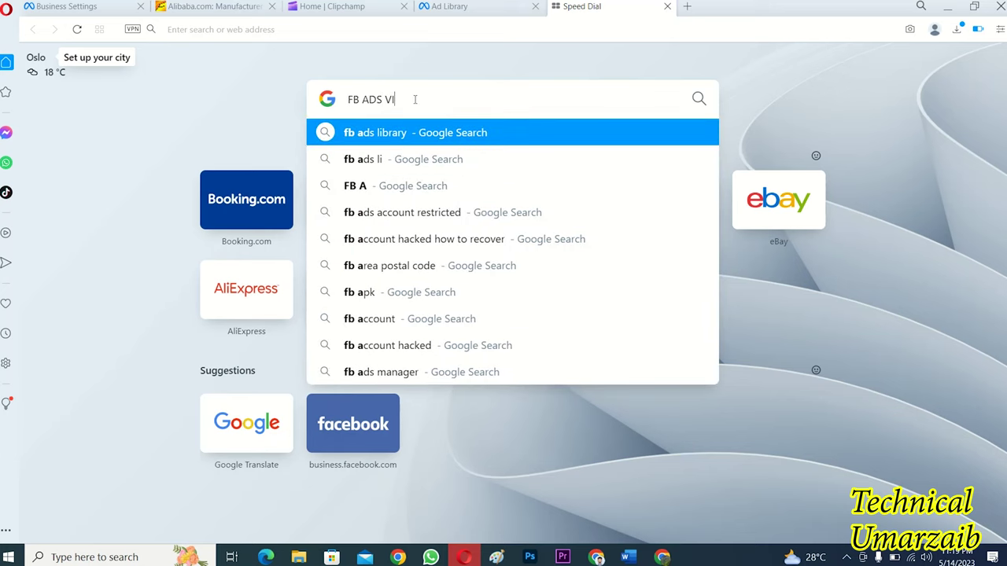
pyautogui.write('DEO SIZE')
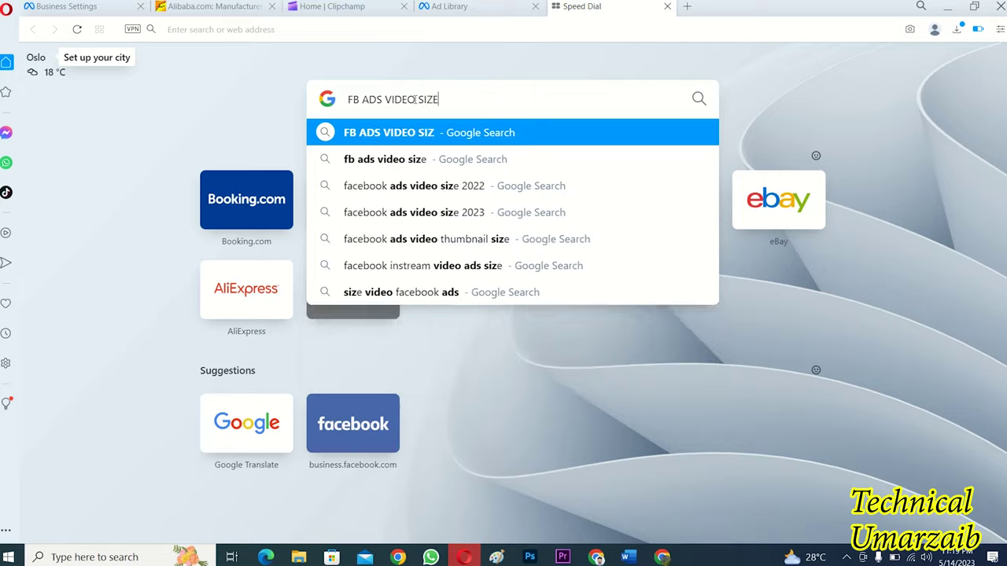
pyautogui.press('Return')
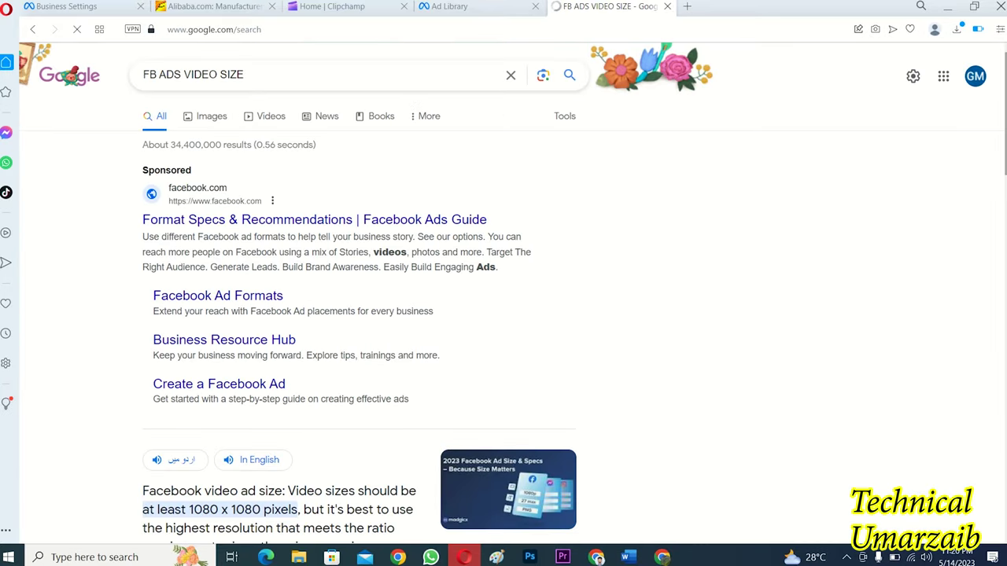
pyautogui.scroll(-2, 415, 104)
pyautogui.scroll(-1, 248, 271)
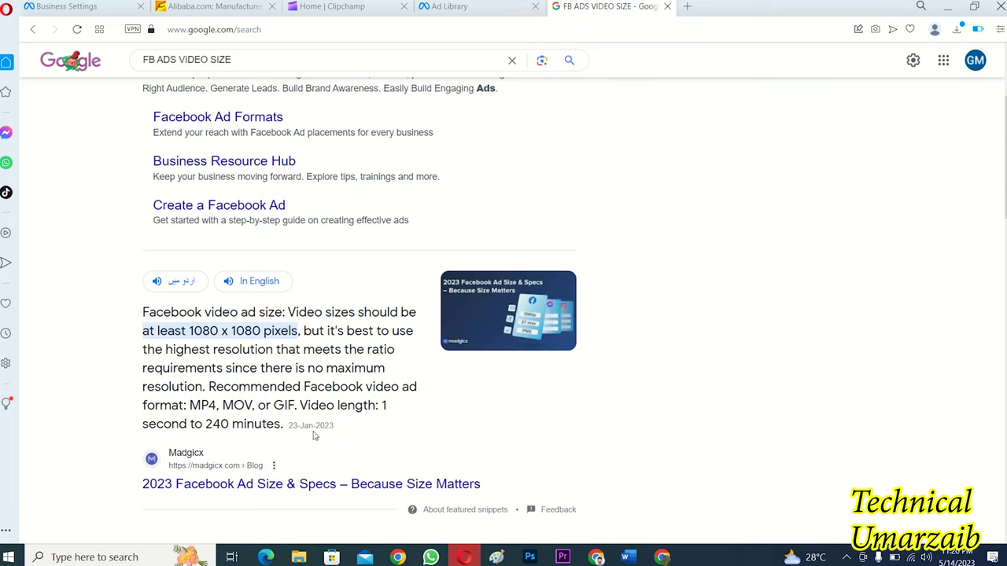
# Switch to Premiere Pro and create a new sequence with the horizontal frame size set to 1080, rechecking the recommended ad size in the browser
pyautogui.click(563, 557)
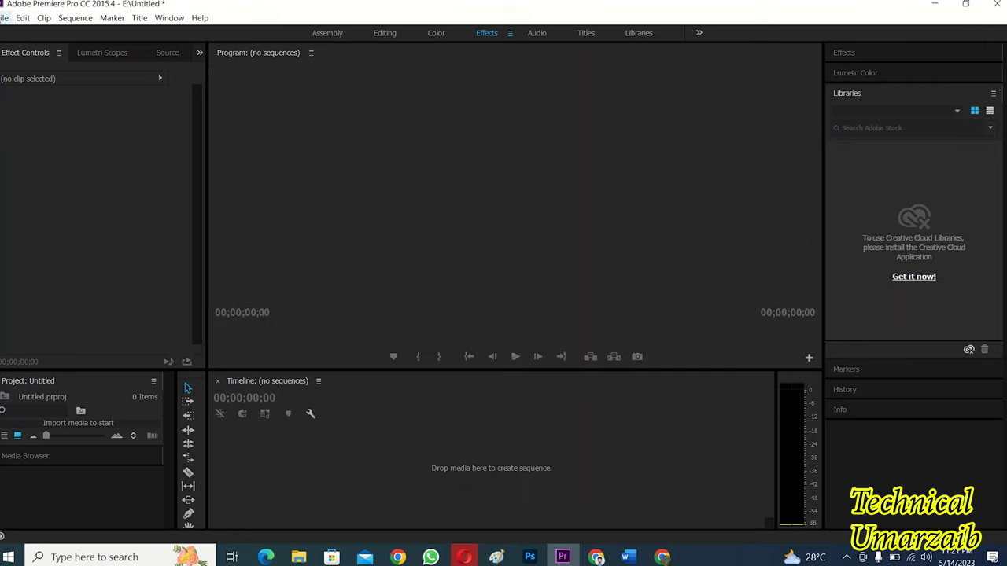
pyautogui.click(3, 18)
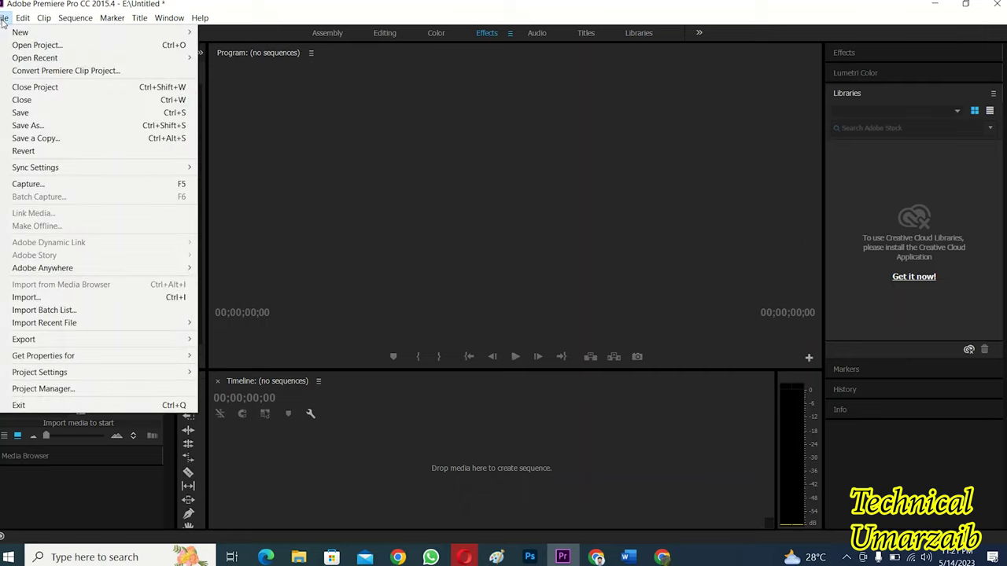
pyautogui.moveTo(51, 35)
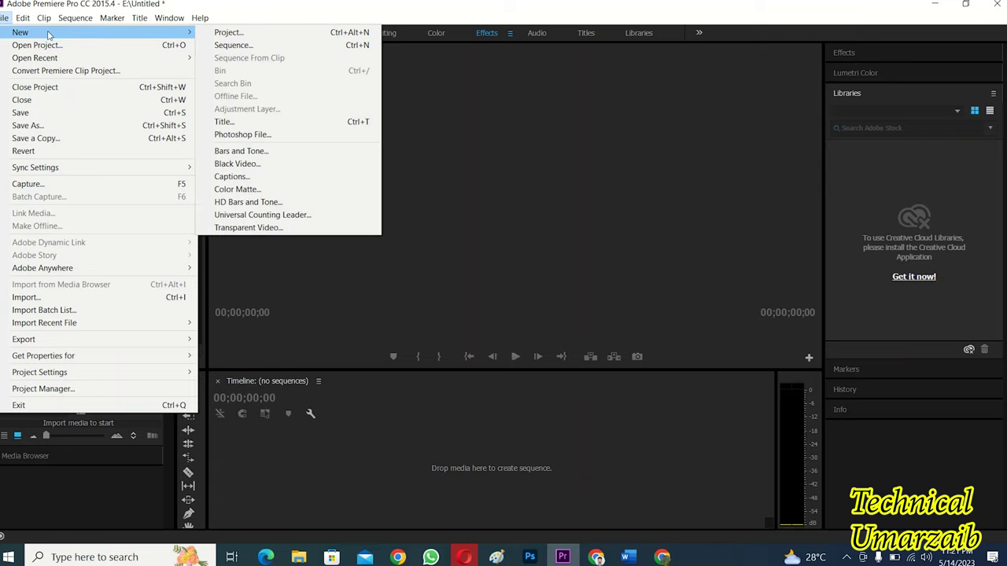
pyautogui.click(235, 45)
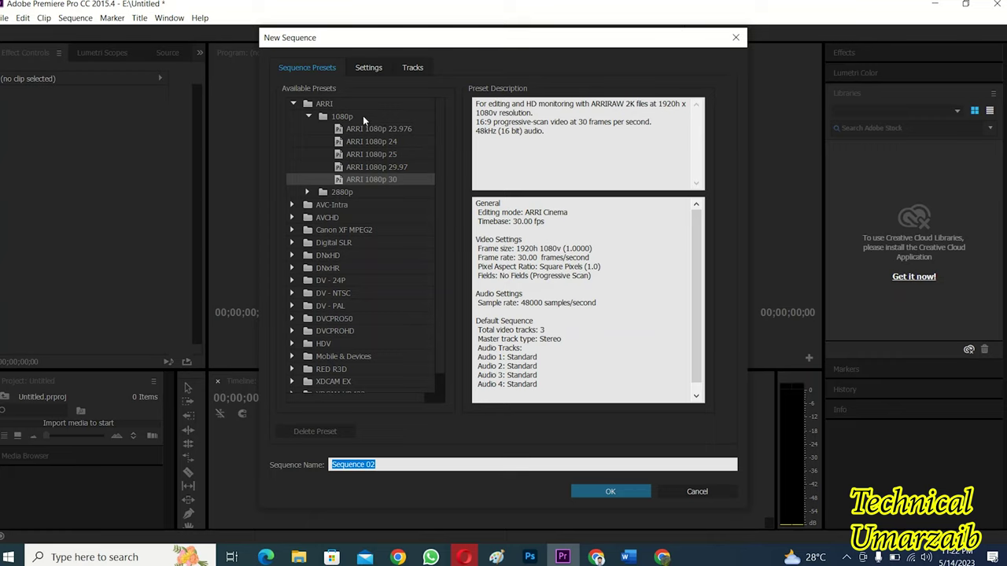
pyautogui.click(363, 68)
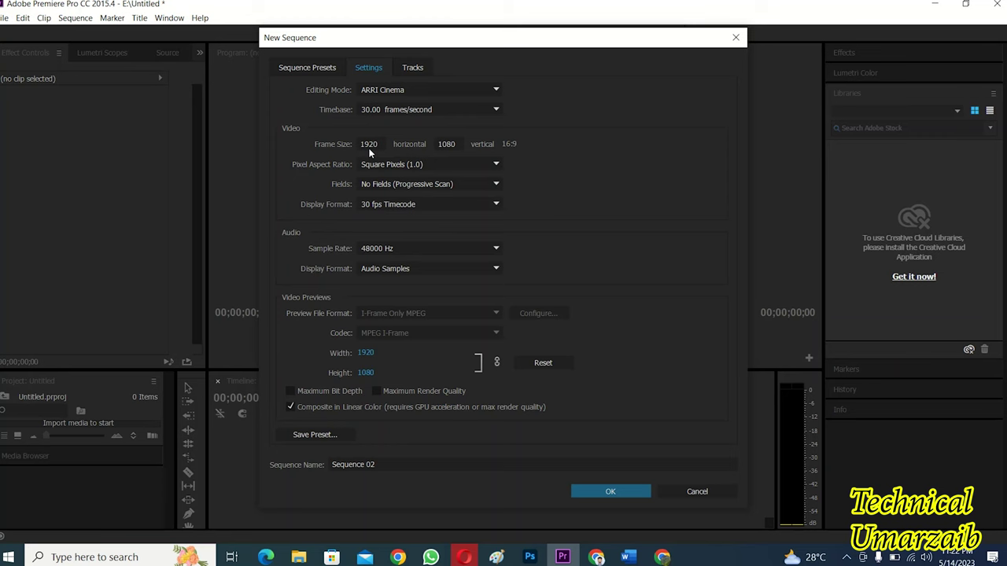
pyautogui.click(464, 557)
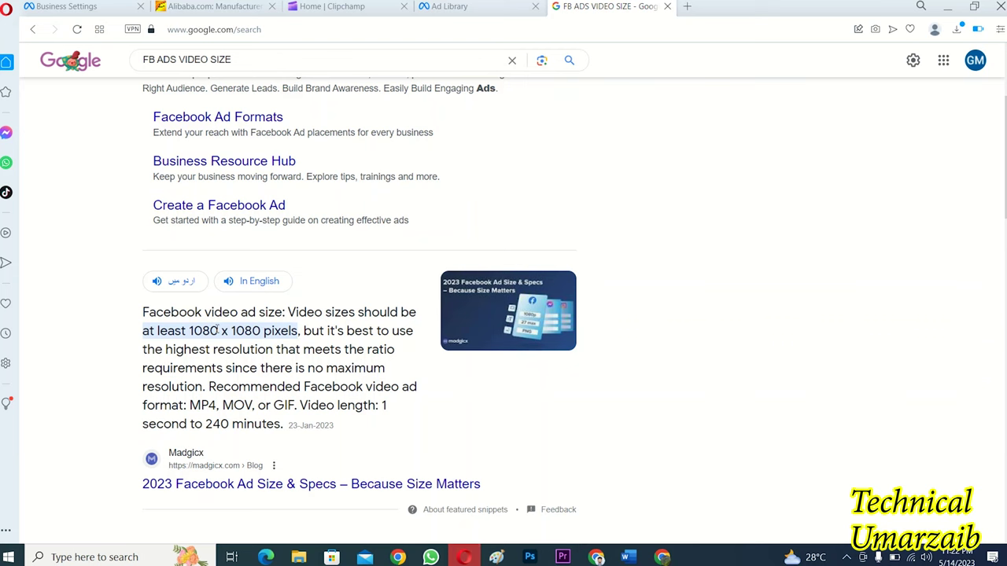
pyautogui.click(948, 7)
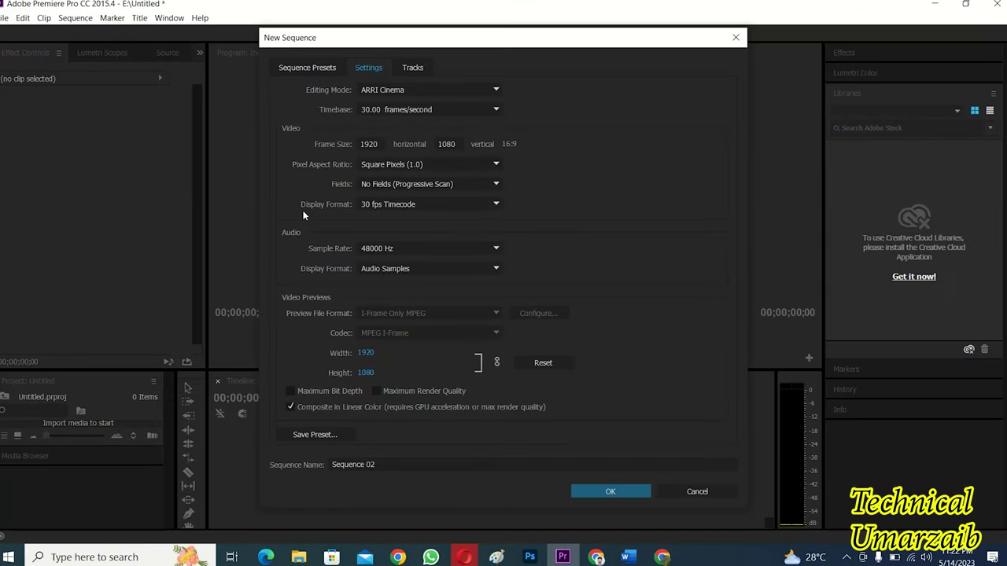
pyautogui.click(367, 143)
pyautogui.write('1080')
pyautogui.click(630, 162)
pyautogui.click(604, 493)
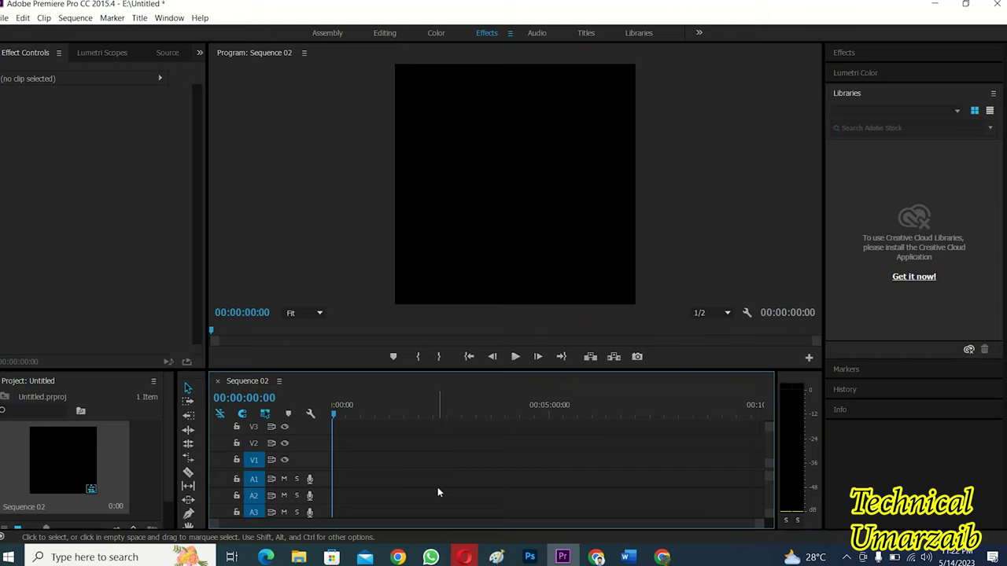
pyautogui.click(6, 18)
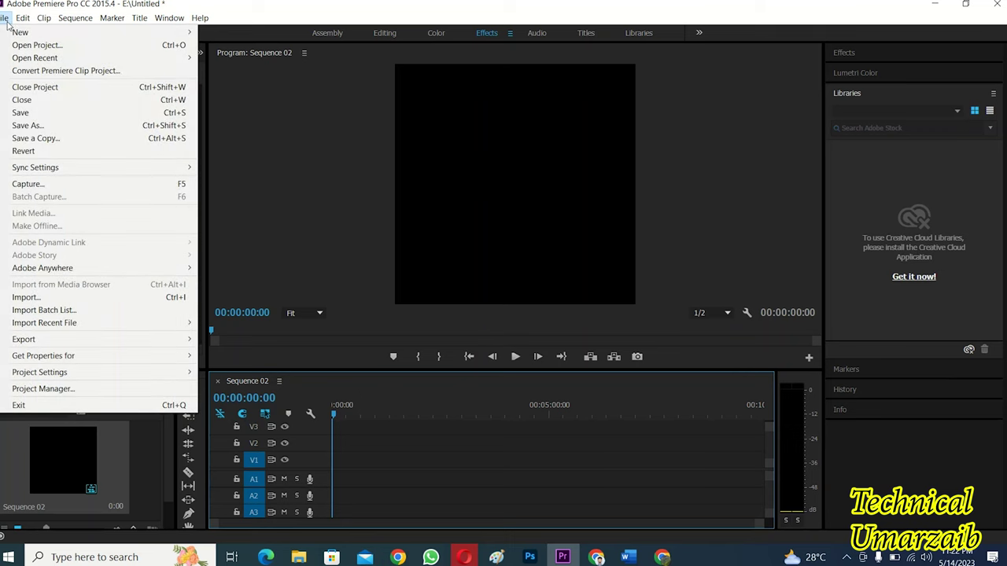
pyautogui.click(32, 297)
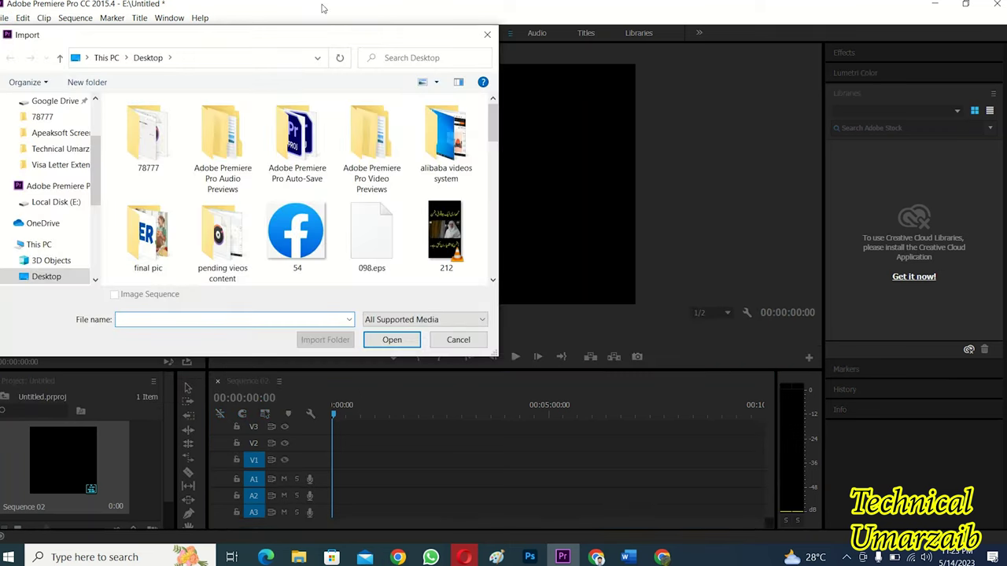
pyautogui.scroll(3, 59, 148)
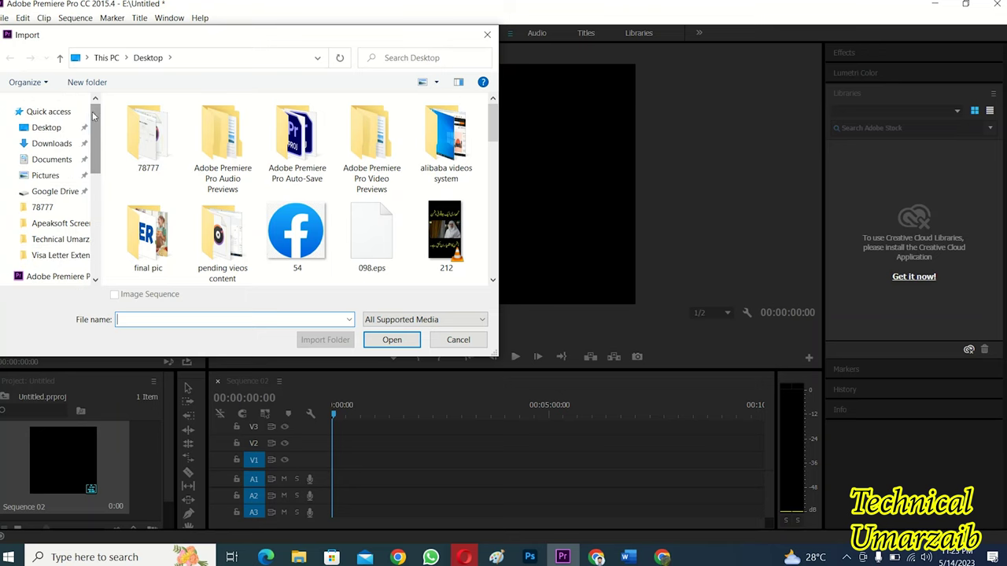
pyautogui.click(59, 147)
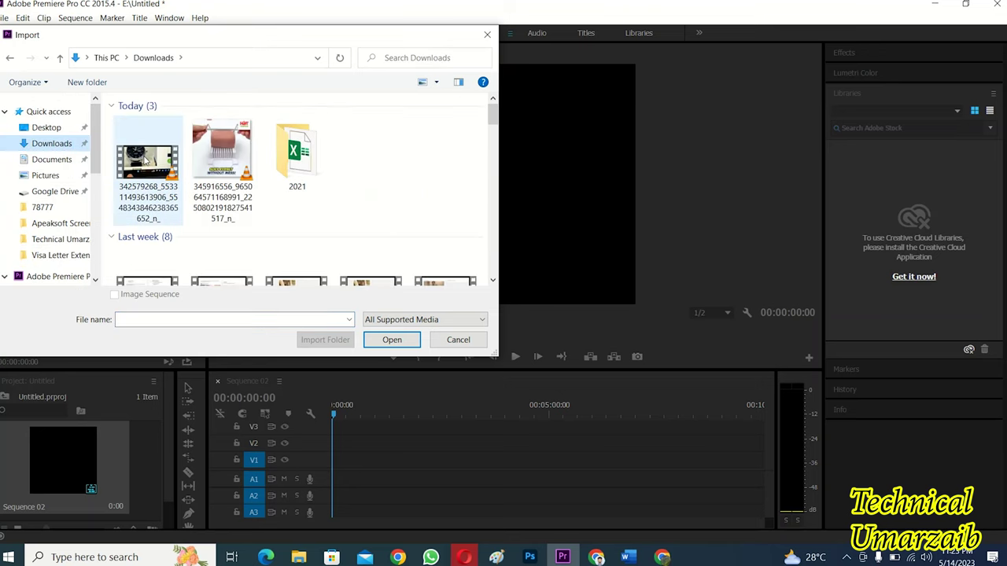
pyautogui.click(161, 167)
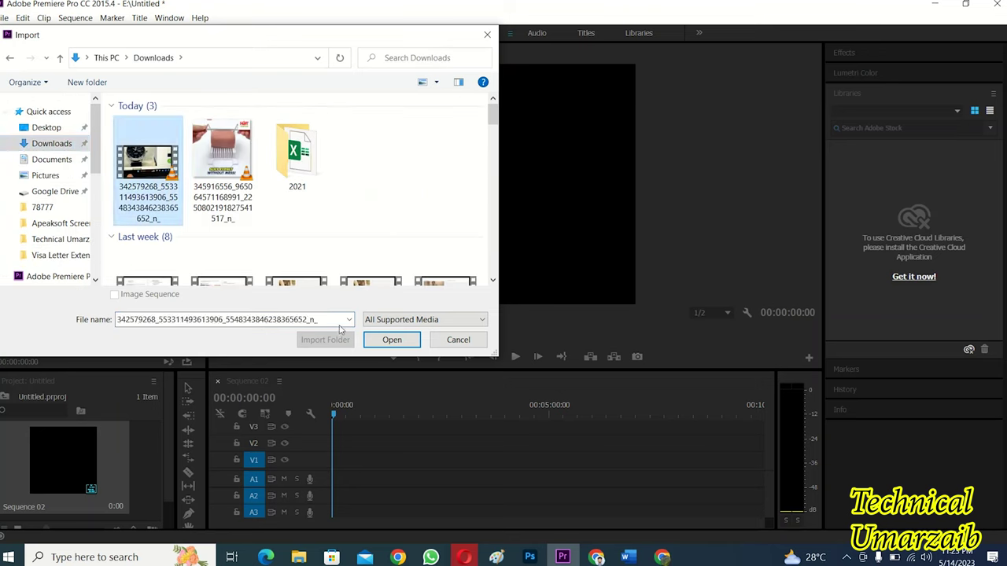
pyautogui.click(391, 339)
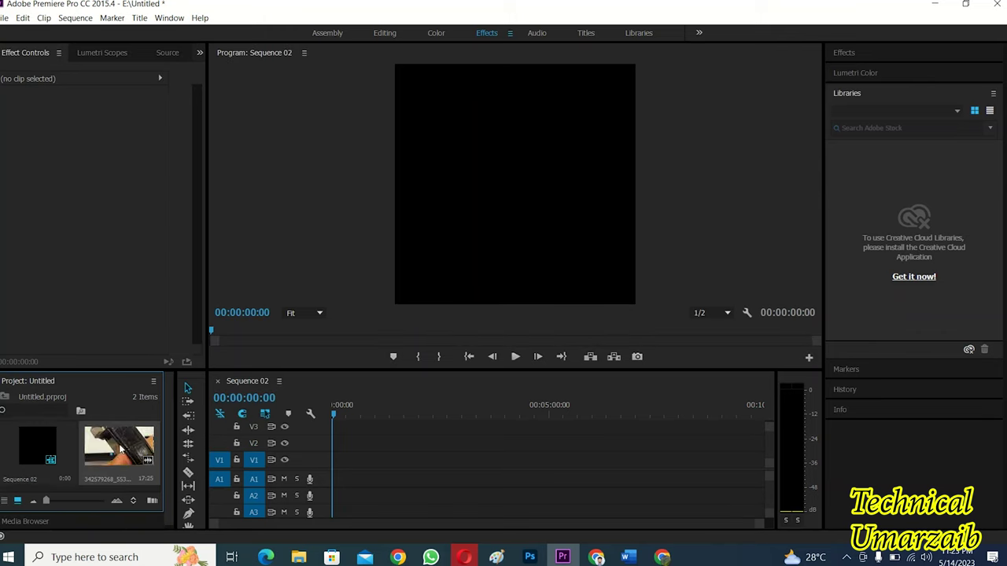
pyautogui.moveTo(120, 449); pyautogui.dragTo(332, 485)
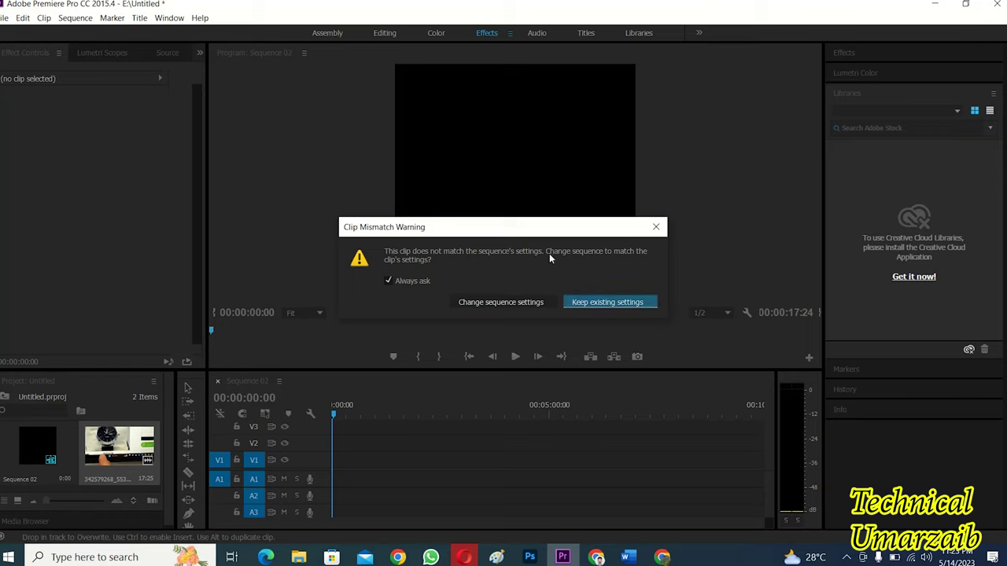
pyautogui.click(587, 304)
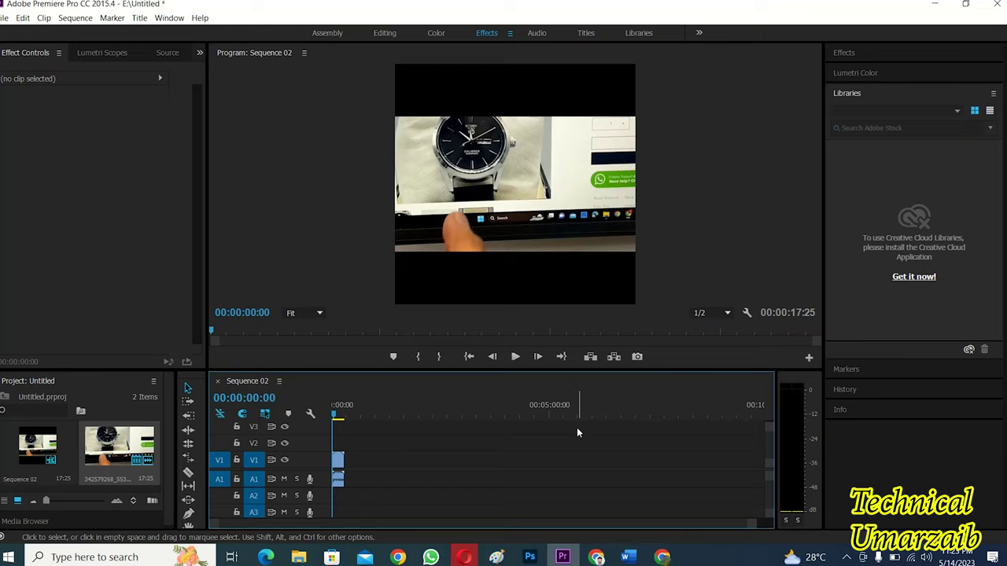
# Enlarge the watch clip to a scale of about 181 to fill the square frame and shift it horizontally to about 952, centring the watch
pyautogui.click(581, 199)
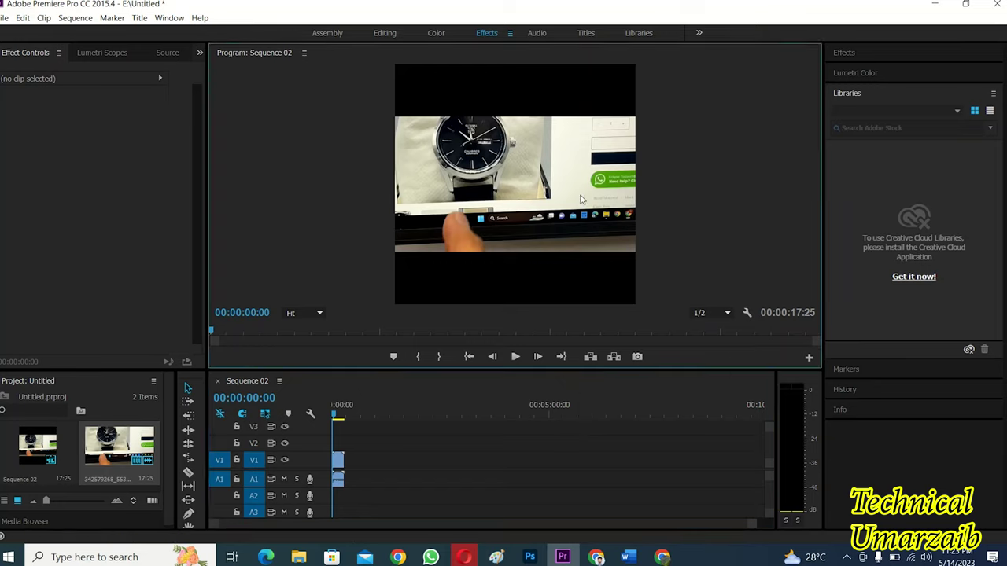
pyautogui.click(580, 199)
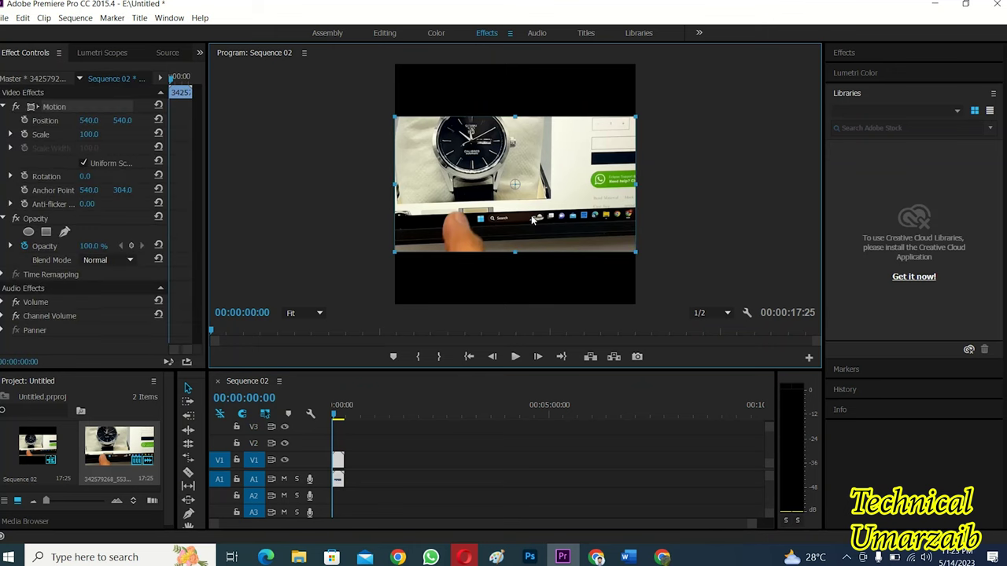
pyautogui.moveTo(394, 184); pyautogui.dragTo(299, 178)
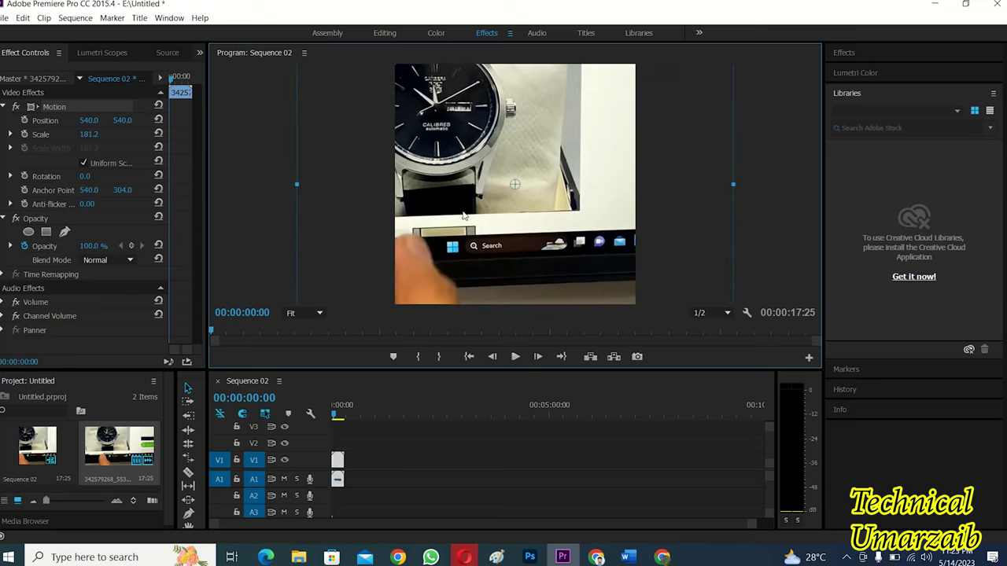
pyautogui.moveTo(503, 226); pyautogui.dragTo(564, 227)
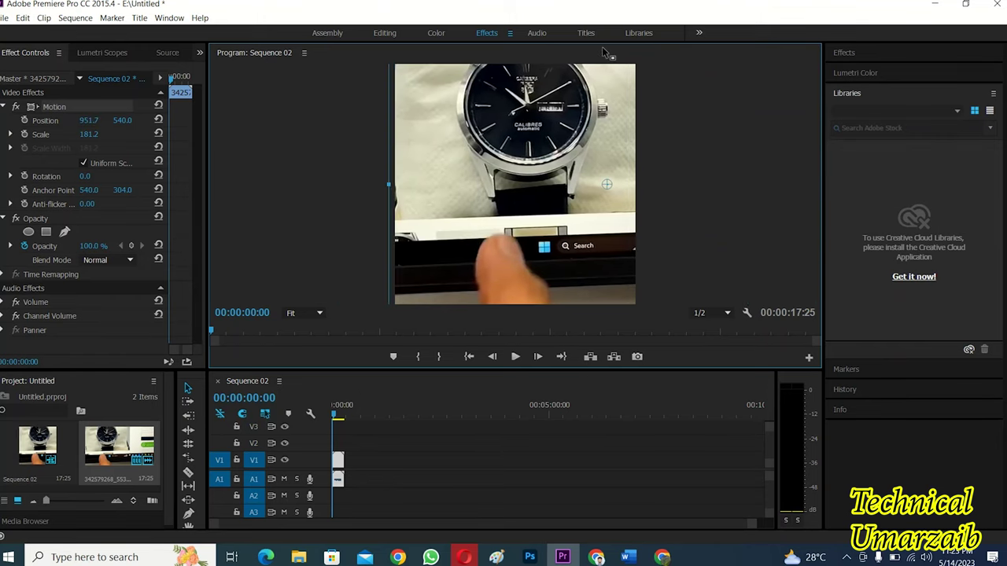
# Enlarge the timeline's time scale and play the sequence from the start to preview the reframed watch clip
pyautogui.moveTo(751, 525); pyautogui.dragTo(283, 523)
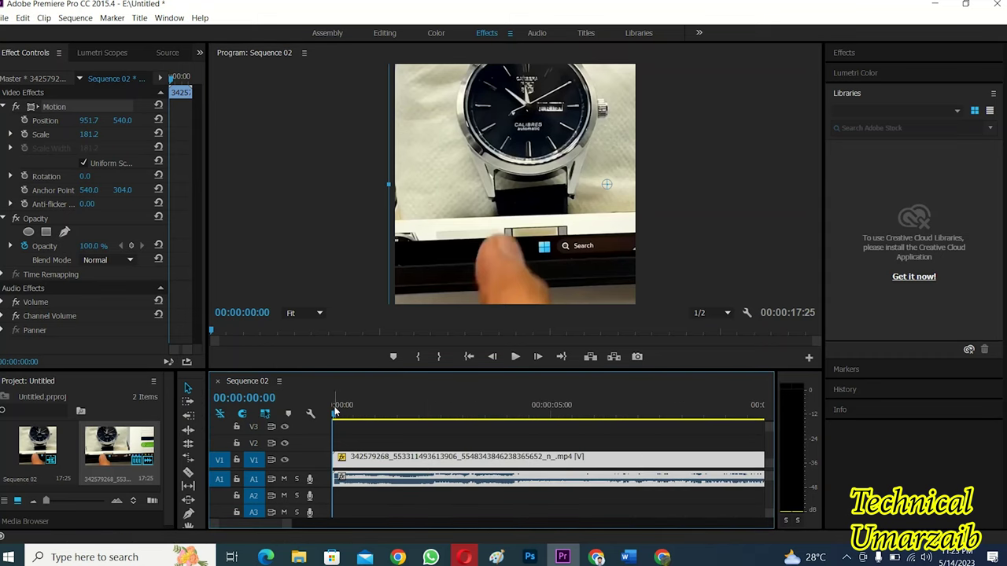
pyautogui.click(516, 358)
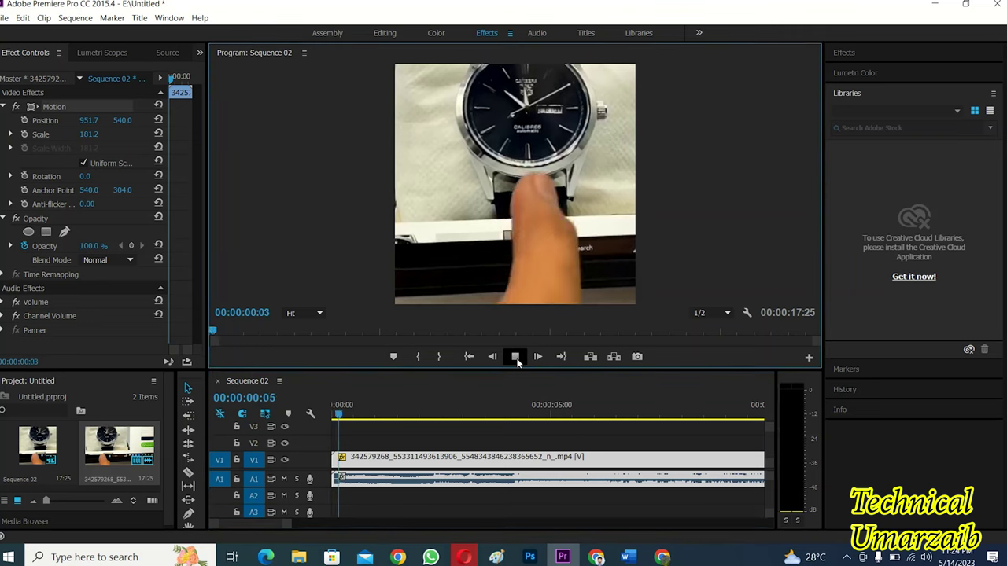
# Stop playback, return to about 00:00:00:14 and shift the watch clip to position 904, 549 to recentre the watch
pyautogui.click(516, 358)
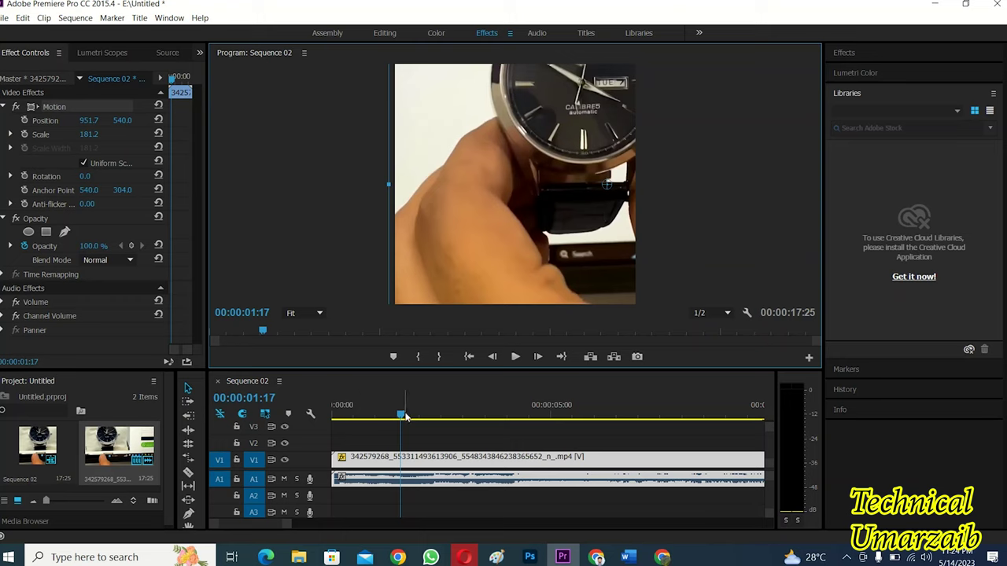
pyautogui.moveTo(400, 415); pyautogui.dragTo(352, 408)
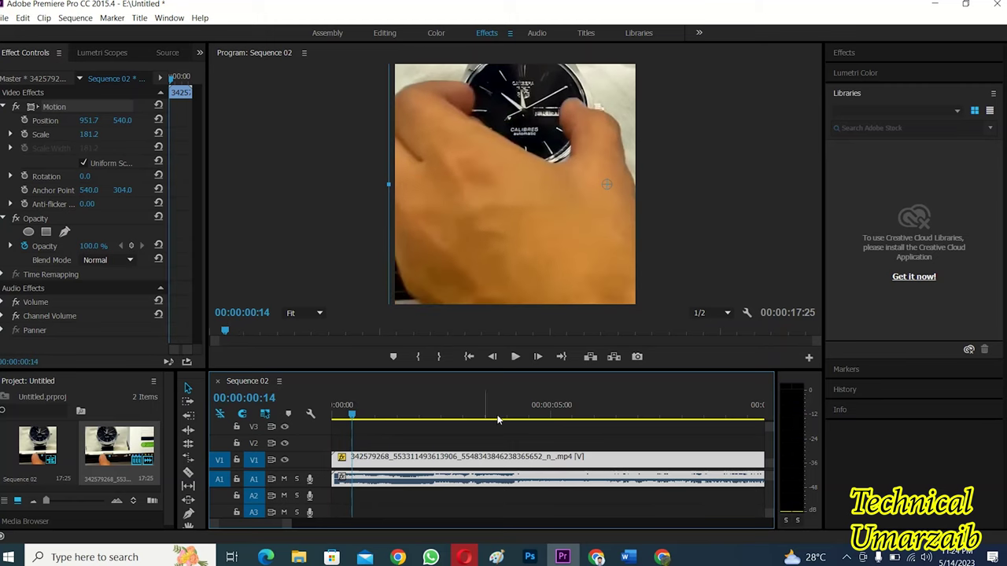
pyautogui.moveTo(514, 227)
pyautogui.mouseDown()
pyautogui.moveTo(508, 252)
pyautogui.moveTo(505, 228)
pyautogui.mouseUp()
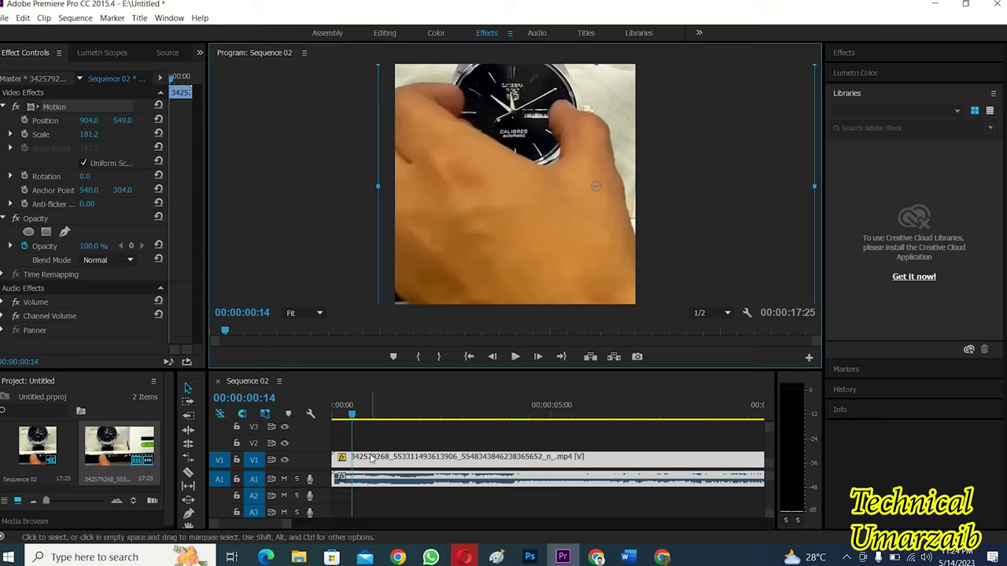
# Find the frame at 00:00:00:17 where the watch is lifted and split the clip there with the Razor tool
pyautogui.click(514, 357)
pyautogui.click(514, 357)
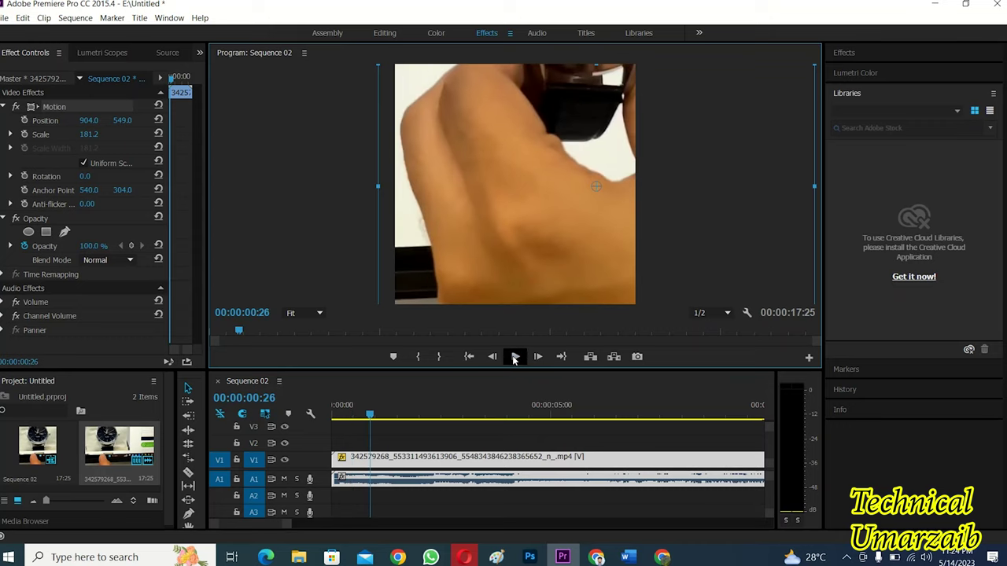
pyautogui.click(492, 356)
pyautogui.click(493, 356)
pyautogui.click(492, 357)
pyautogui.click(492, 356)
pyautogui.click(492, 356)
pyautogui.click(492, 357)
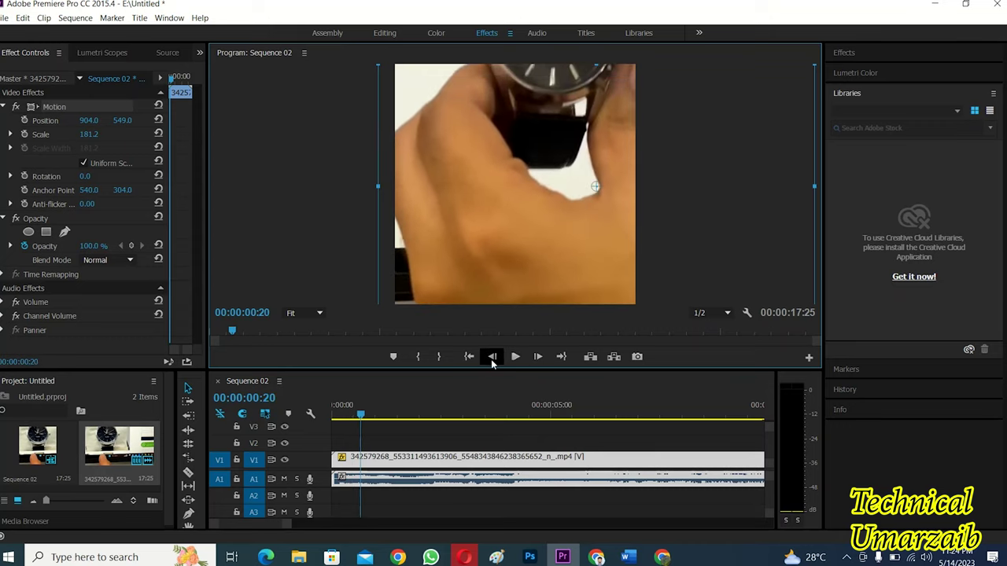
pyautogui.click(492, 357)
pyautogui.click(492, 356)
pyautogui.click(492, 357)
pyautogui.click(492, 357)
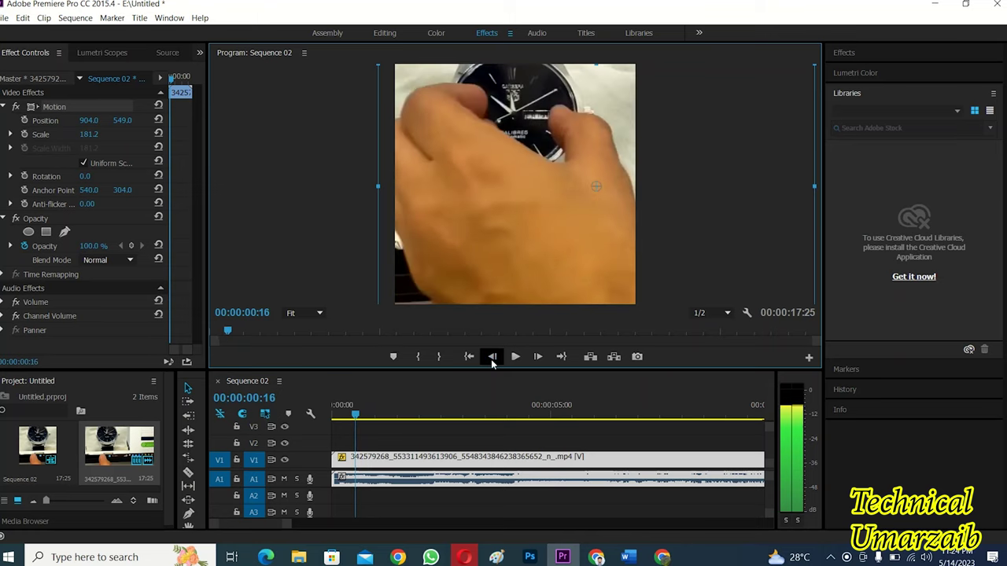
pyautogui.click(539, 358)
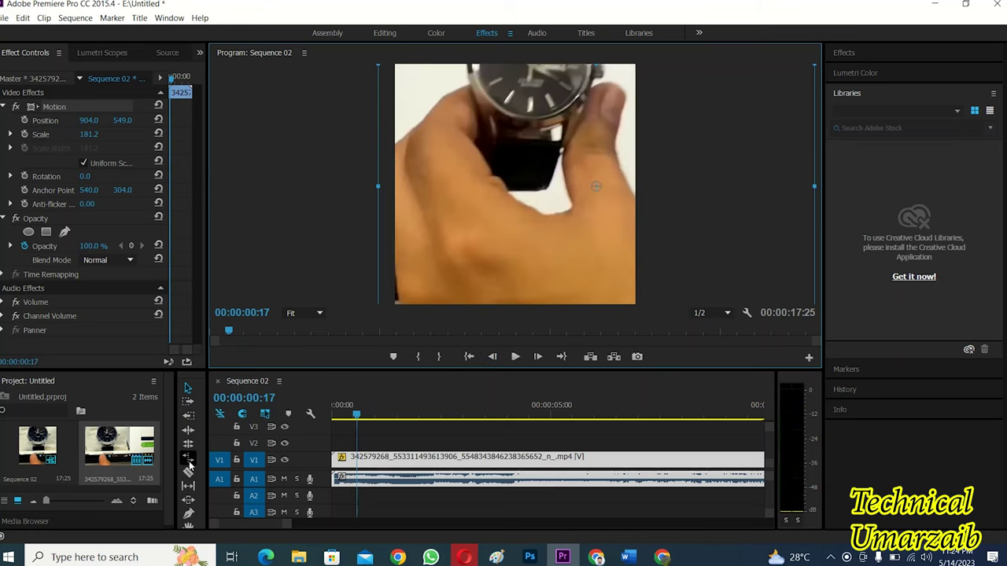
pyautogui.click(188, 472)
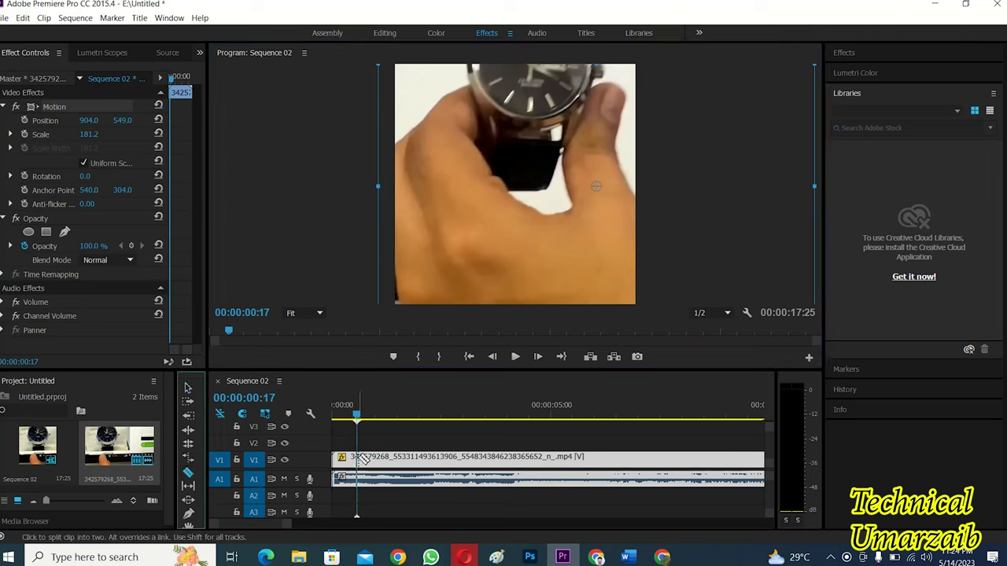
pyautogui.click(360, 458)
# Select the segment after the first cut and, at 00:00:00:18, shift it to about position 761, 543 to centre the watch
pyautogui.click(538, 356)
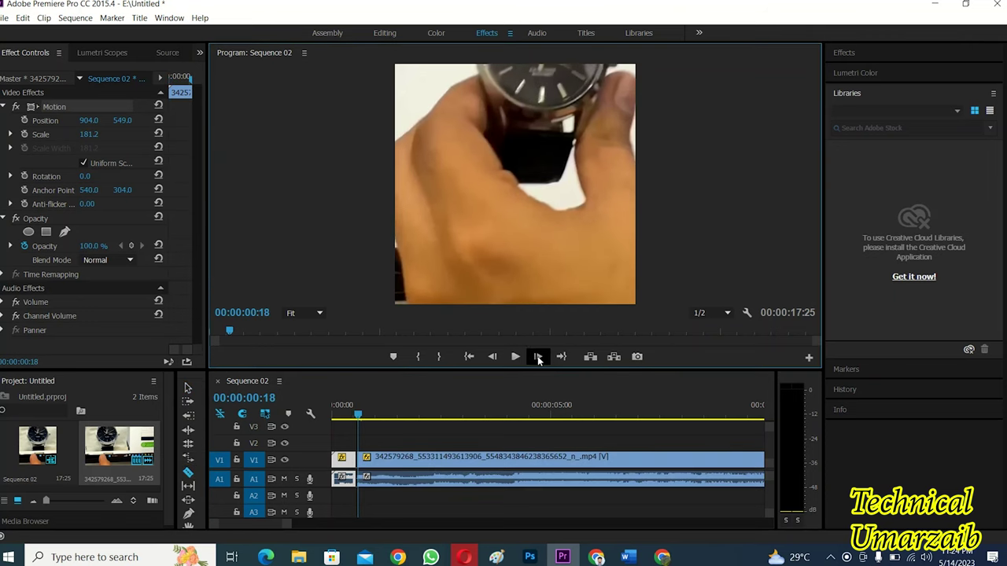
pyautogui.press('v')
pyautogui.click(410, 456)
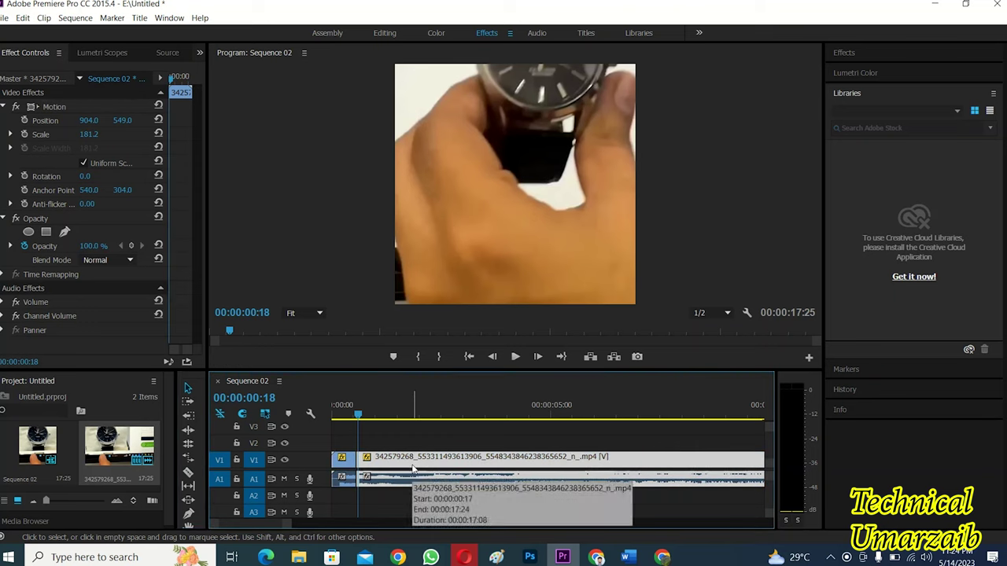
pyautogui.click(570, 235)
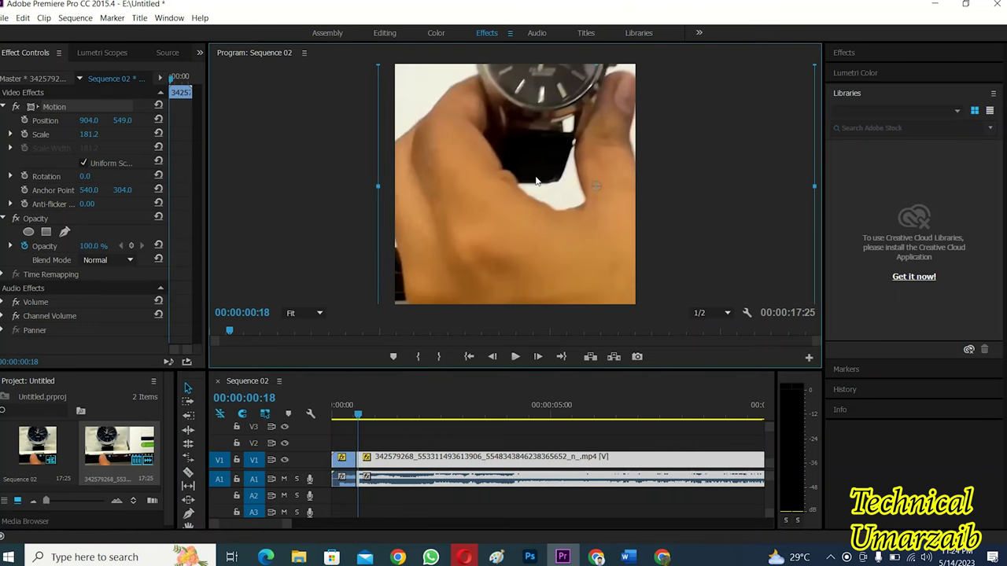
pyautogui.moveTo(536, 182); pyautogui.dragTo(504, 180)
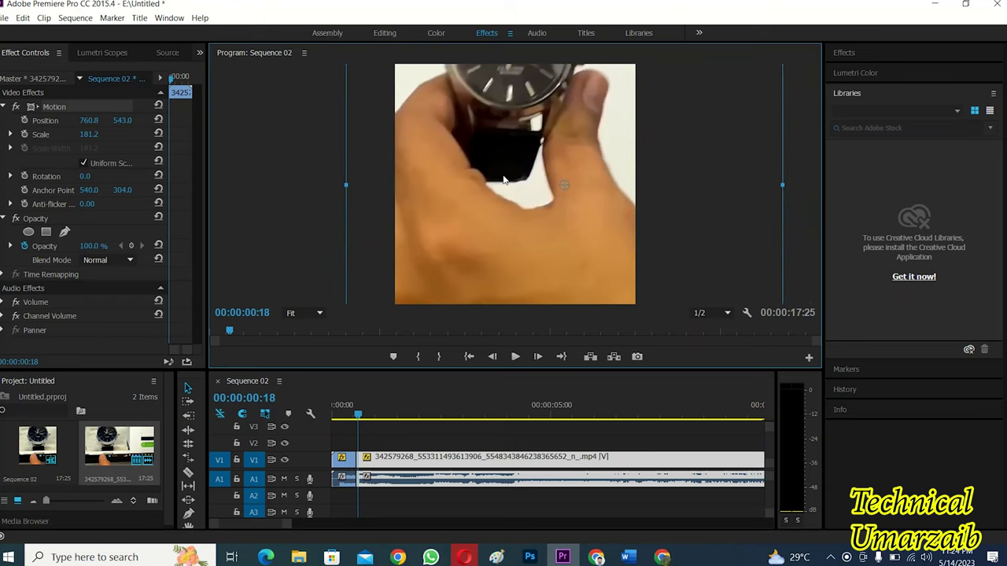
# Preview the second segment, find the frame at 00:00:02:10 where the watch drifts off-centre, and split the clip there
pyautogui.click(515, 357)
pyautogui.click(515, 357)
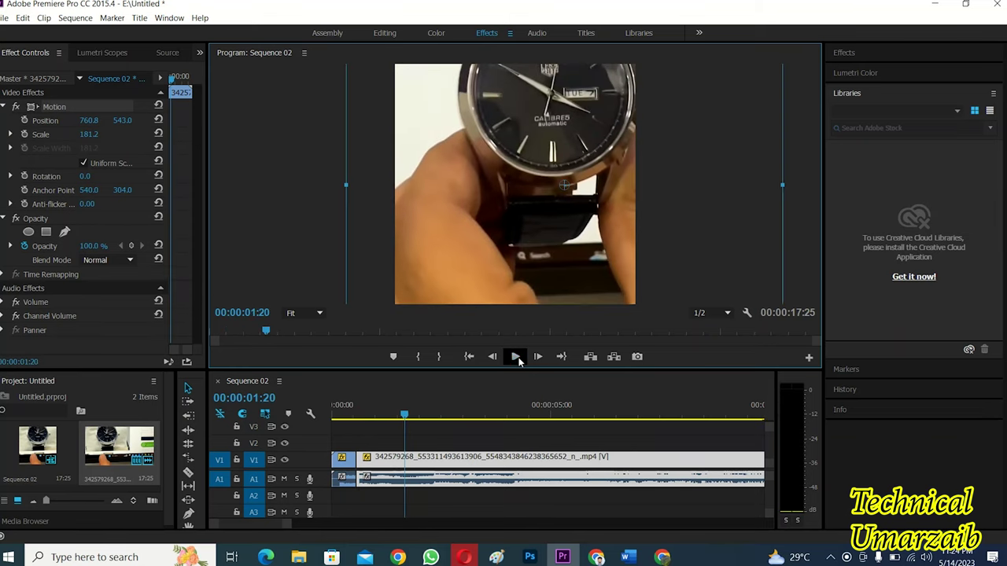
pyautogui.click(516, 358)
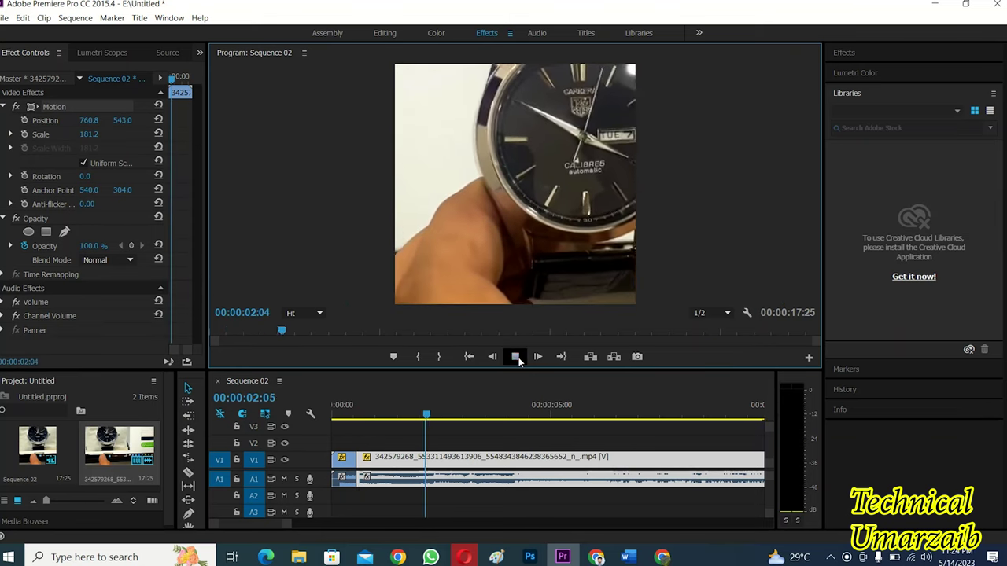
pyautogui.click(516, 358)
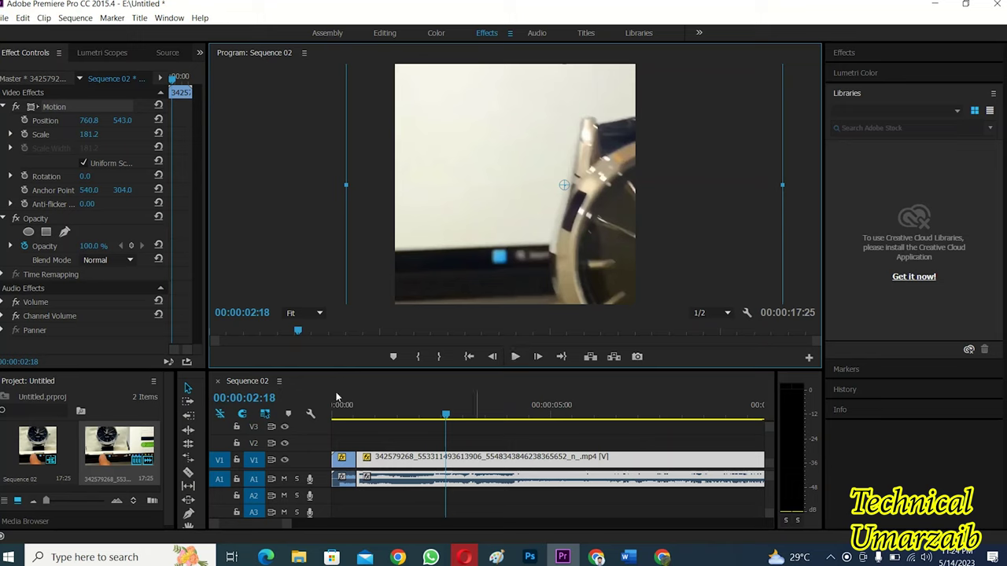
pyautogui.click(488, 358)
pyautogui.click(487, 358)
pyautogui.click(487, 358)
pyautogui.click(488, 358)
pyautogui.click(487, 358)
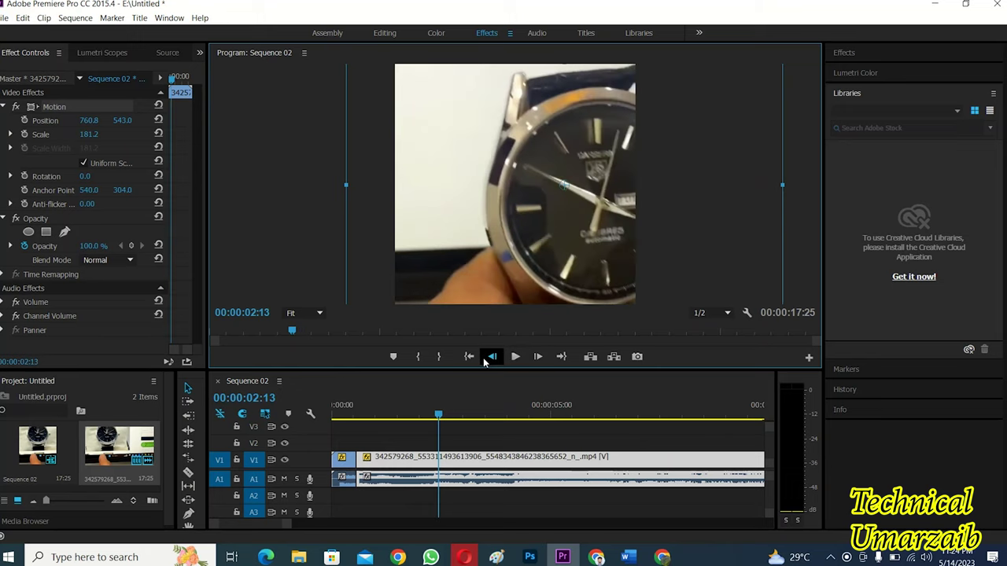
pyautogui.click(487, 357)
pyautogui.click(487, 358)
pyautogui.click(487, 358)
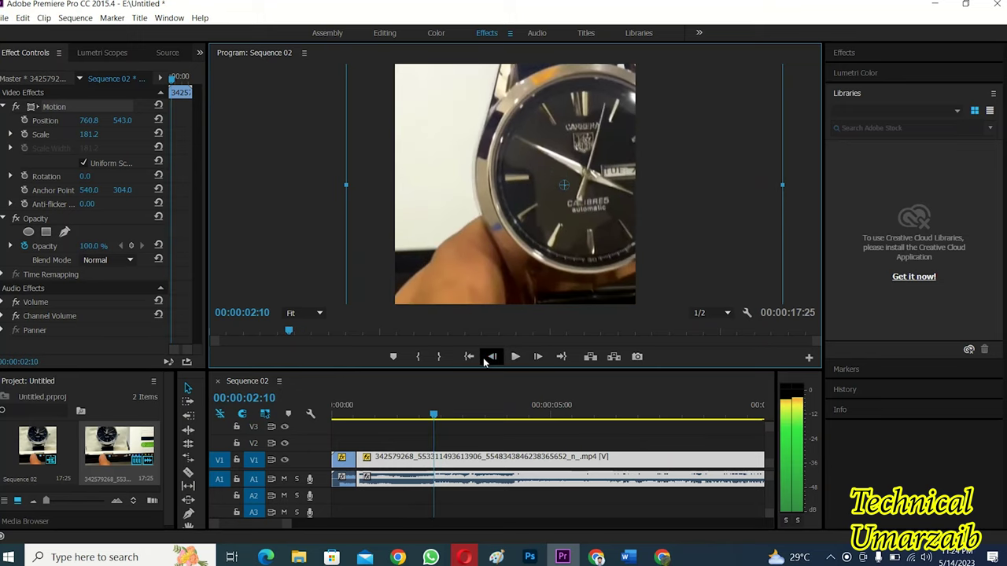
pyautogui.click(188, 472)
pyautogui.click(438, 456)
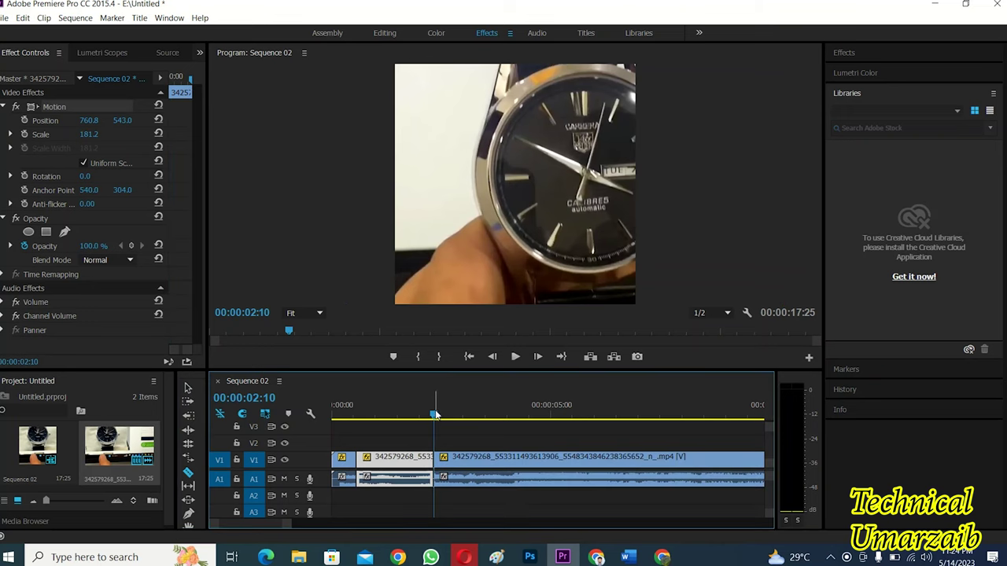
# At 00:00:02:15, select the segment after the second cut and shift it to about position 376, 540 to centre the watch
pyautogui.moveTo(435, 409); pyautogui.dragTo(440, 409)
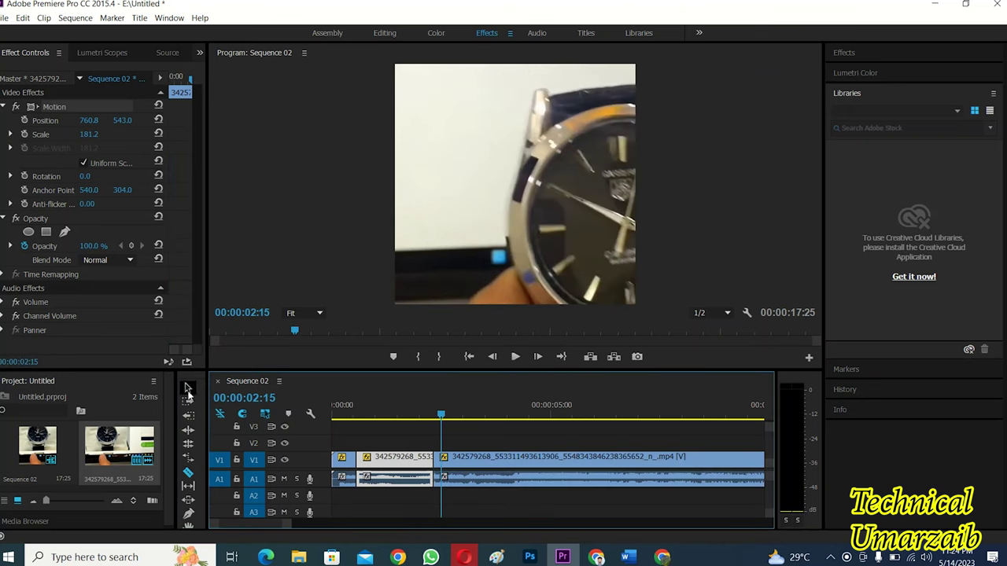
pyautogui.click(188, 387)
pyautogui.click(476, 464)
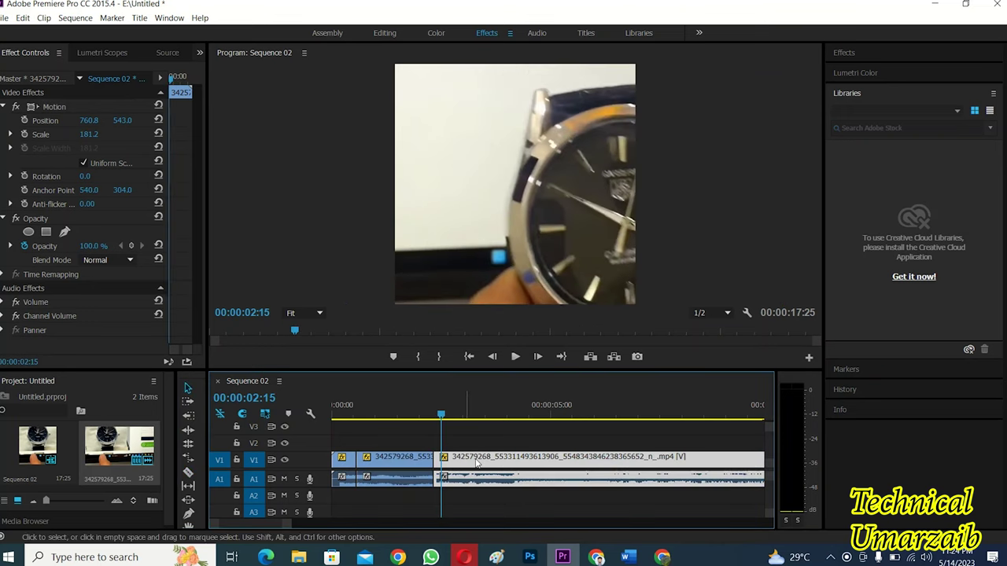
pyautogui.click(577, 257)
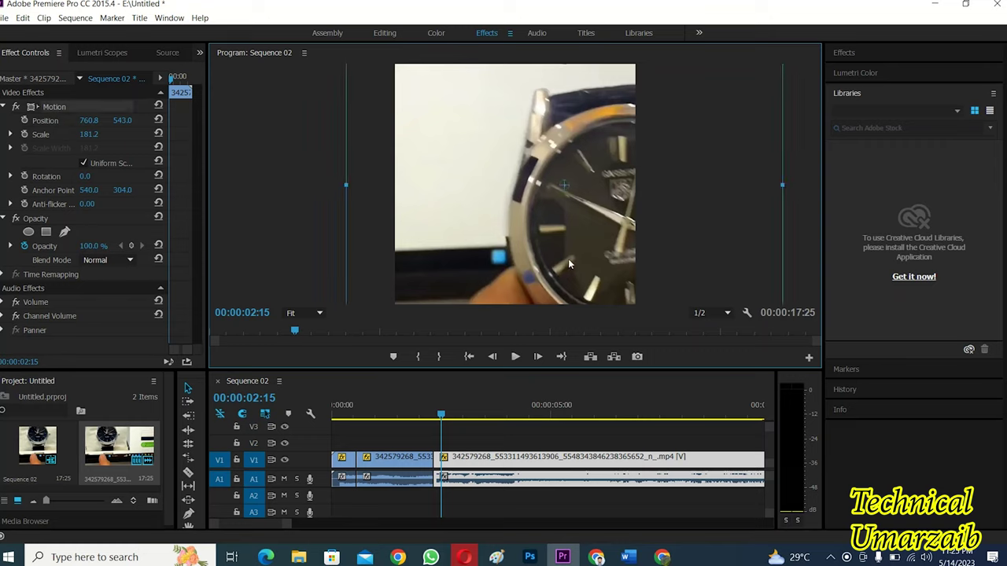
pyautogui.moveTo(568, 259); pyautogui.dragTo(494, 261)
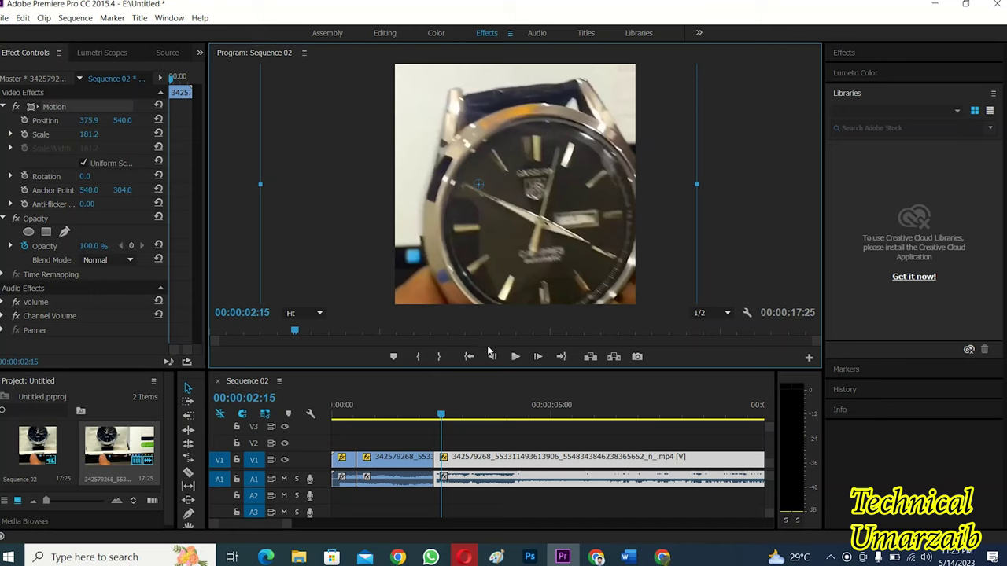
# Preview the third segment and split it at 00:00:02:26, where the watch moves off-centre again
pyautogui.click(514, 355)
pyautogui.click(515, 355)
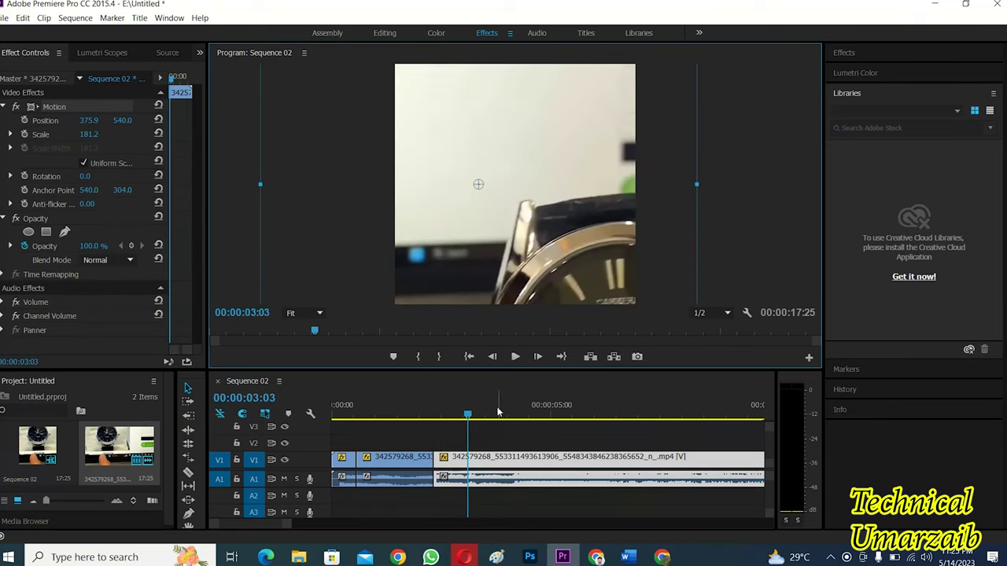
pyautogui.moveTo(467, 415); pyautogui.dragTo(458, 416)
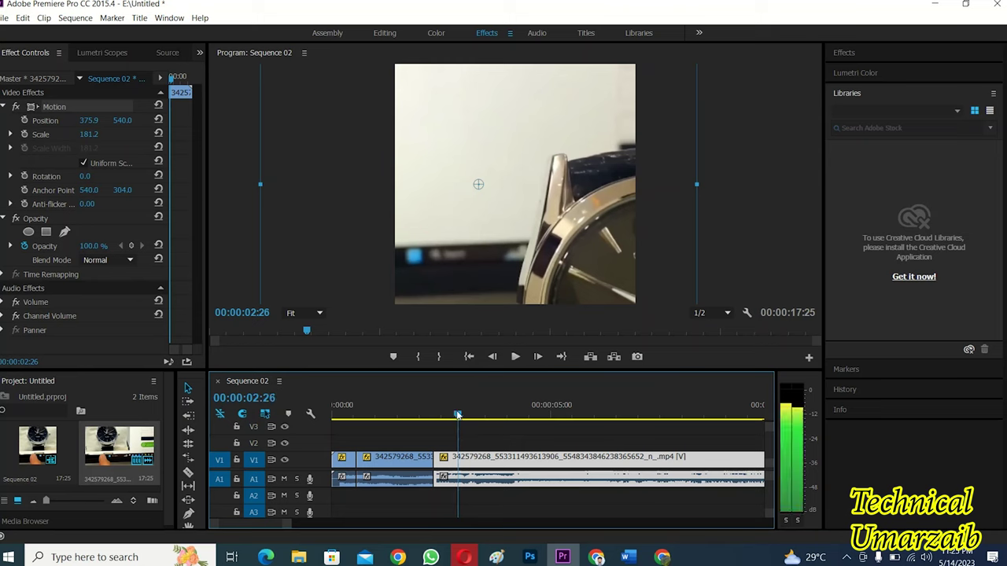
pyautogui.click(187, 471)
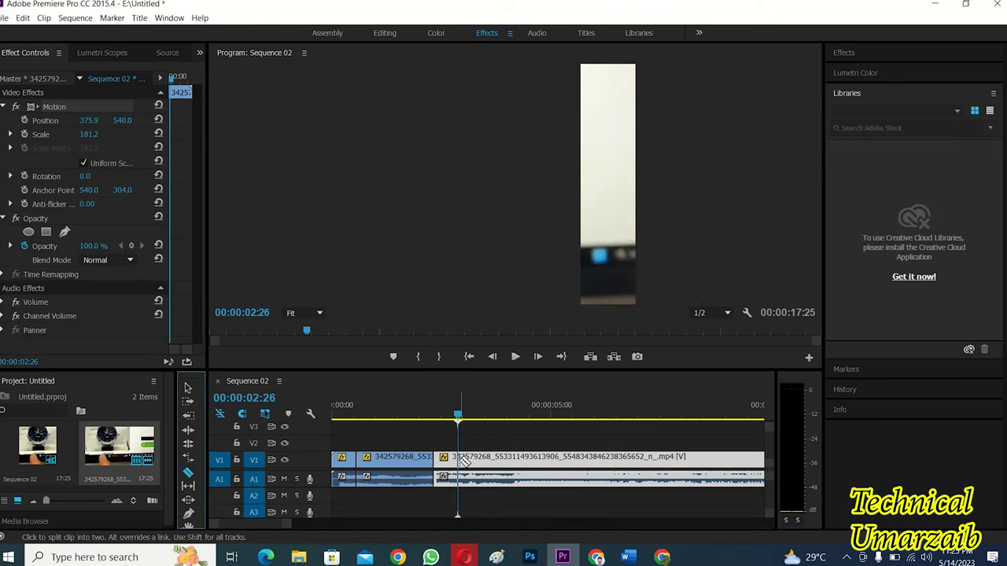
pyautogui.click(464, 463)
# At 00:00:03:05, select the last segment and shift it to about position 140, 531 to bring the watch into frame
pyautogui.moveTo(461, 417); pyautogui.dragTo(472, 417)
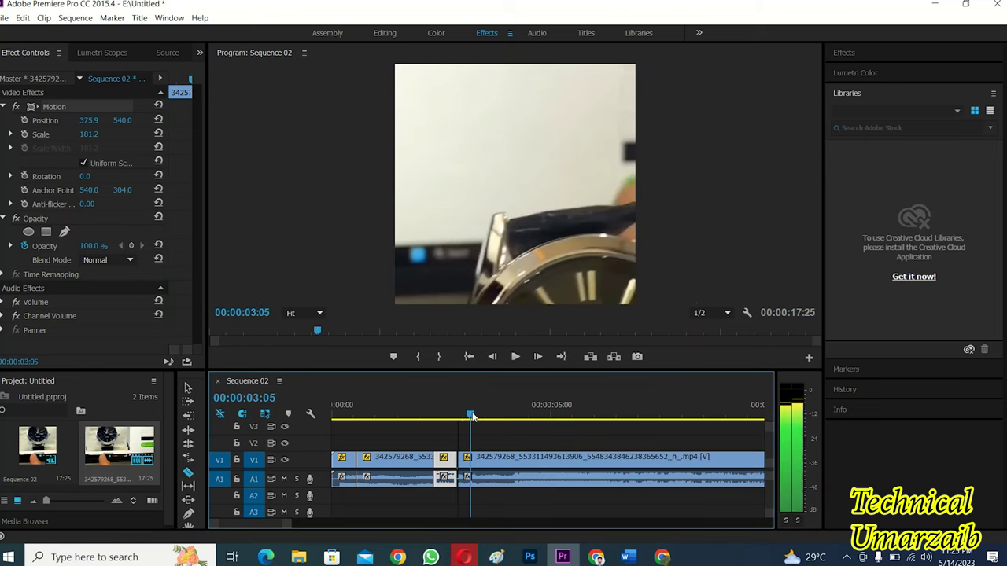
pyautogui.click(187, 387)
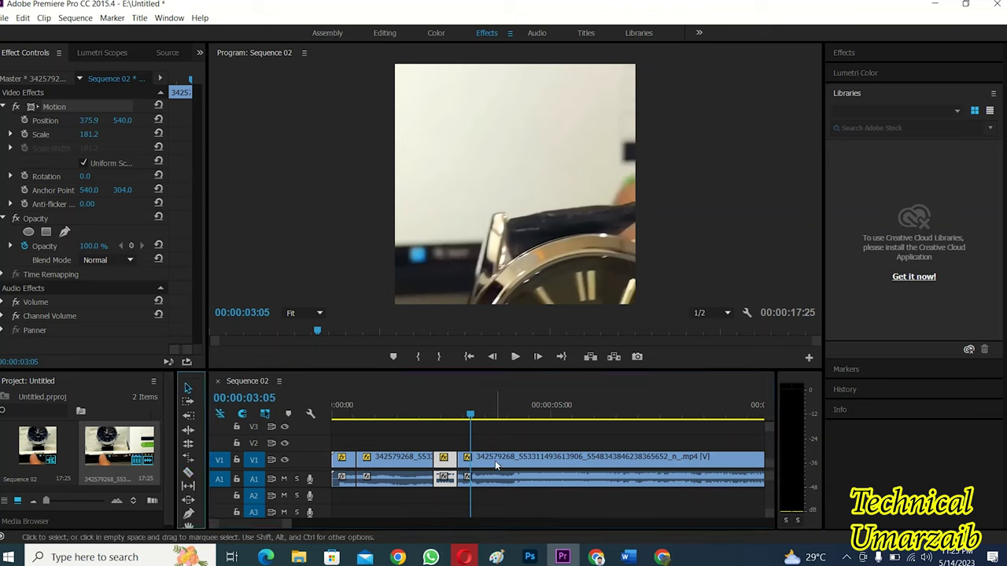
pyautogui.click(495, 461)
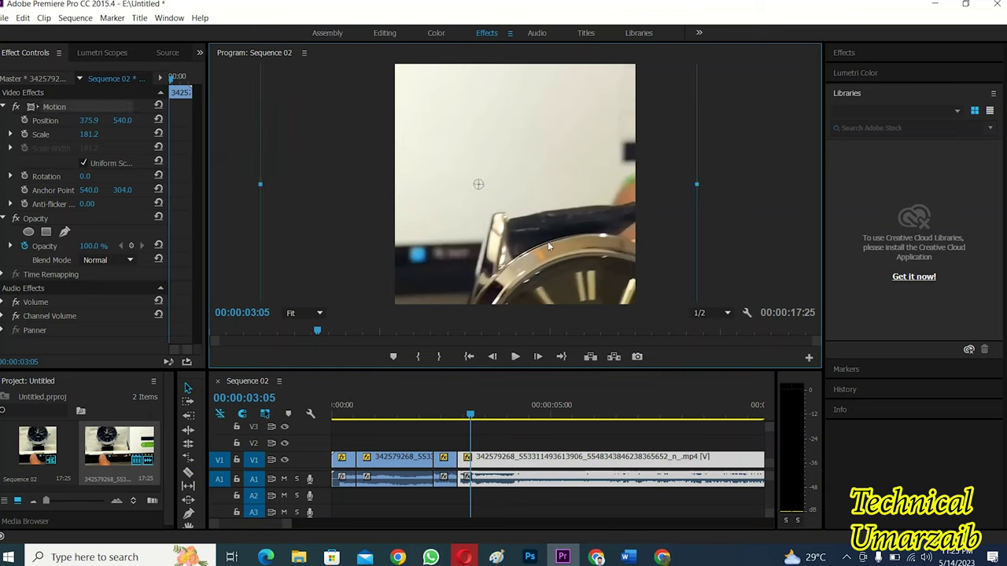
pyautogui.moveTo(565, 264); pyautogui.dragTo(512, 262)
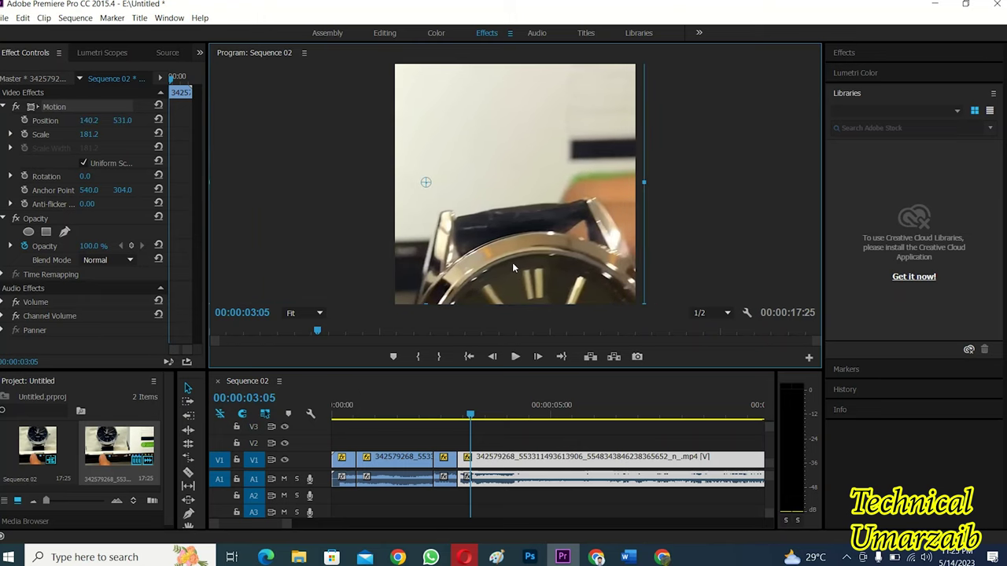
# Play the sequence from the start to check the reframed segments, and scrub through the remaining footage to 00:00:09:11
pyautogui.moveTo(468, 423); pyautogui.dragTo(307, 421)
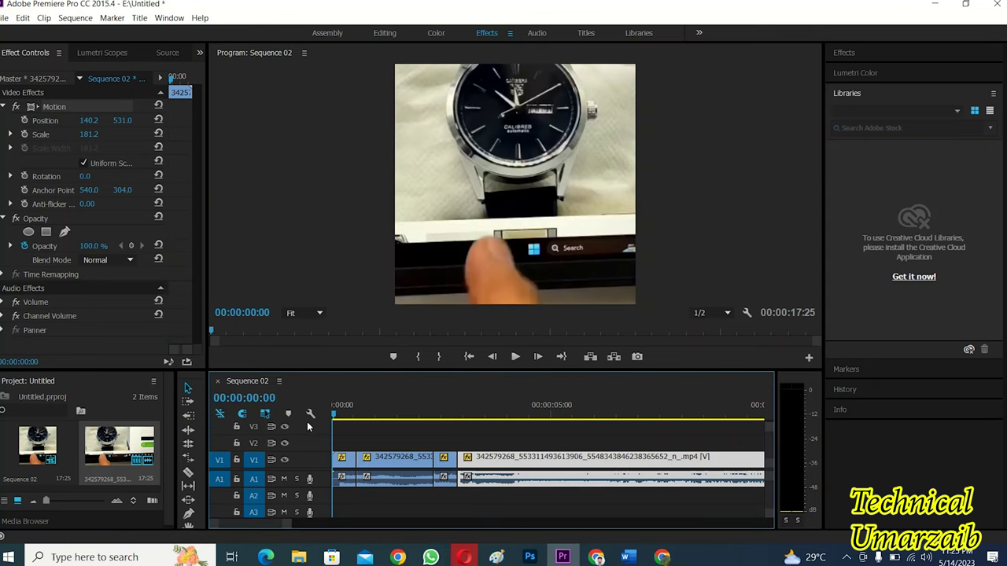
pyautogui.click(515, 357)
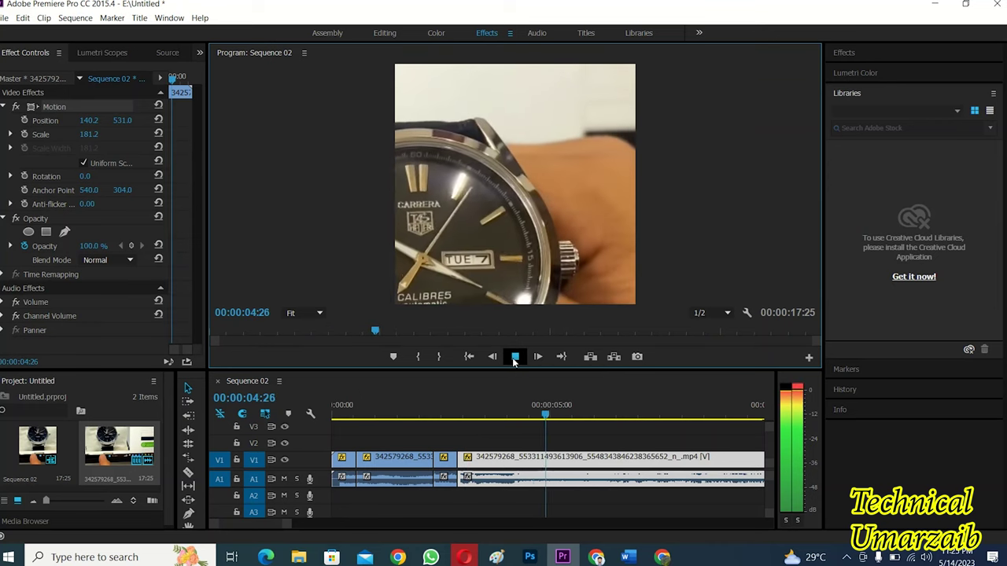
pyautogui.click(515, 357)
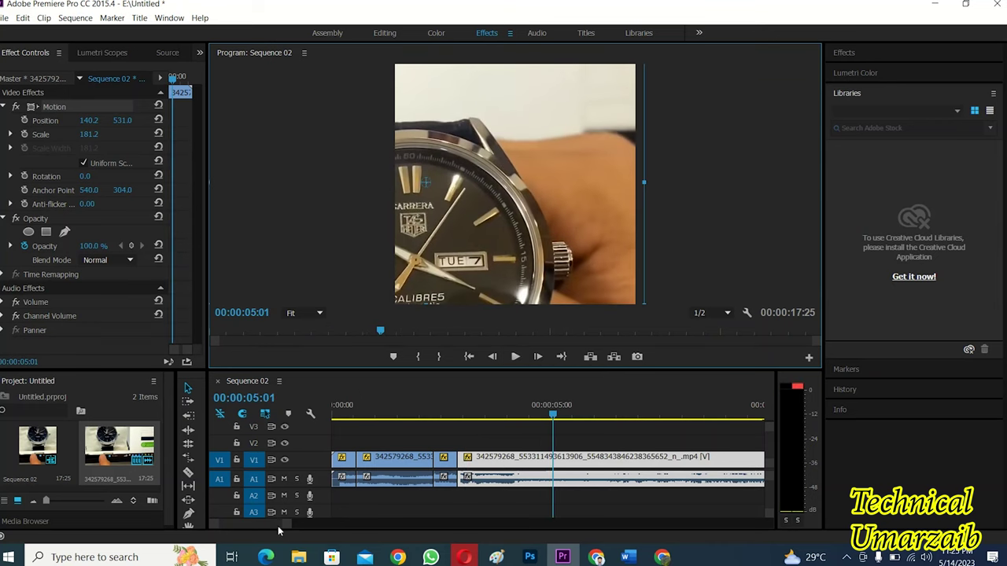
pyautogui.moveTo(289, 527); pyautogui.dragTo(356, 524)
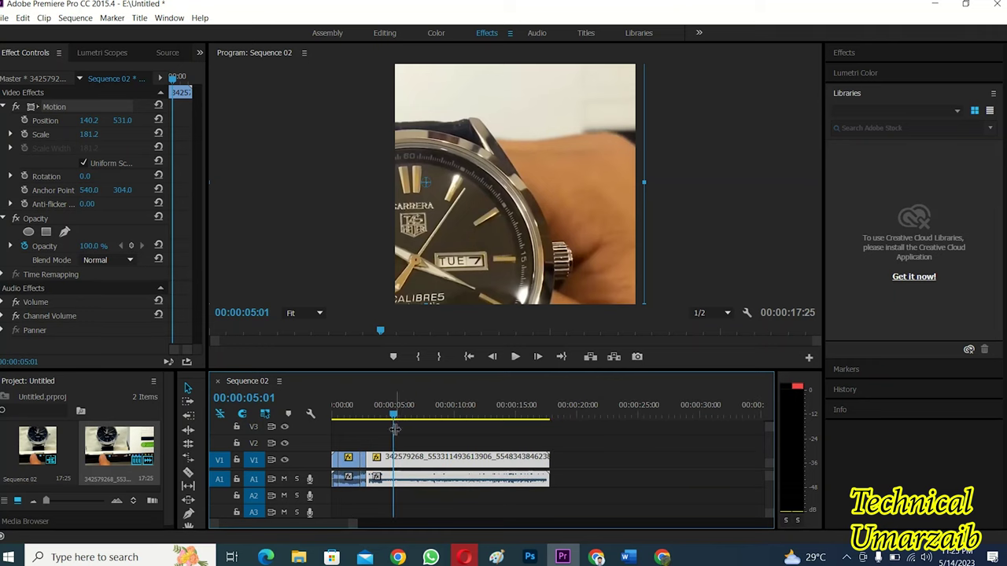
pyautogui.click(396, 414)
pyautogui.moveTo(403, 418); pyautogui.dragTo(446, 416)
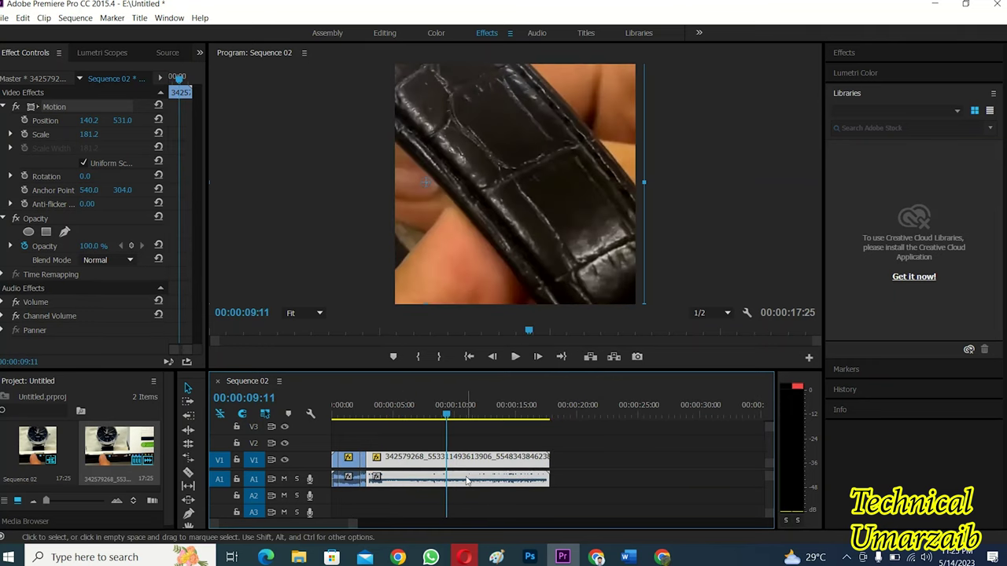
# Select every clip segment in Sequence 02 and unlink the audio from the video
pyautogui.click(593, 476)
pyautogui.moveTo(611, 452); pyautogui.dragTo(318, 480)
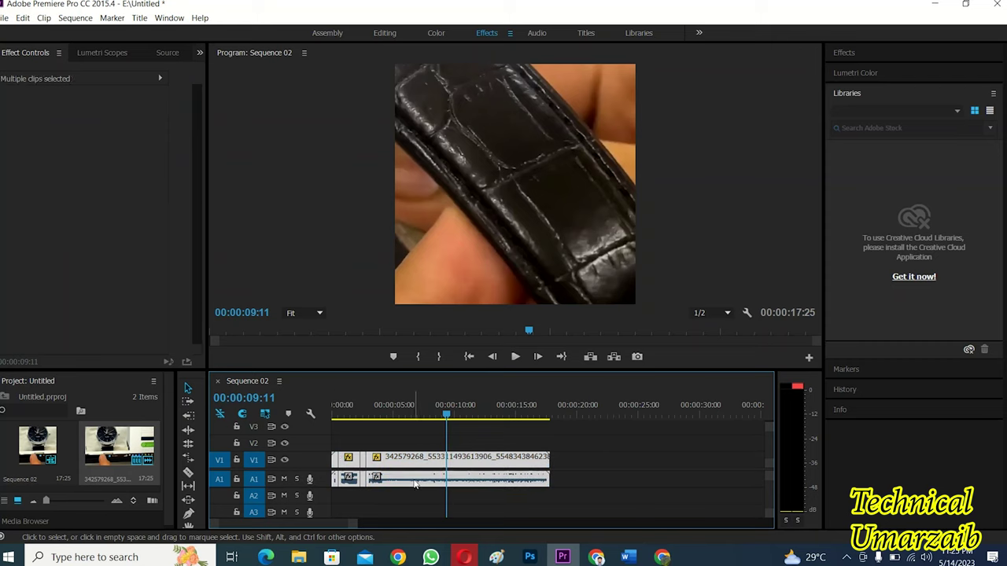
pyautogui.rightClick(475, 484)
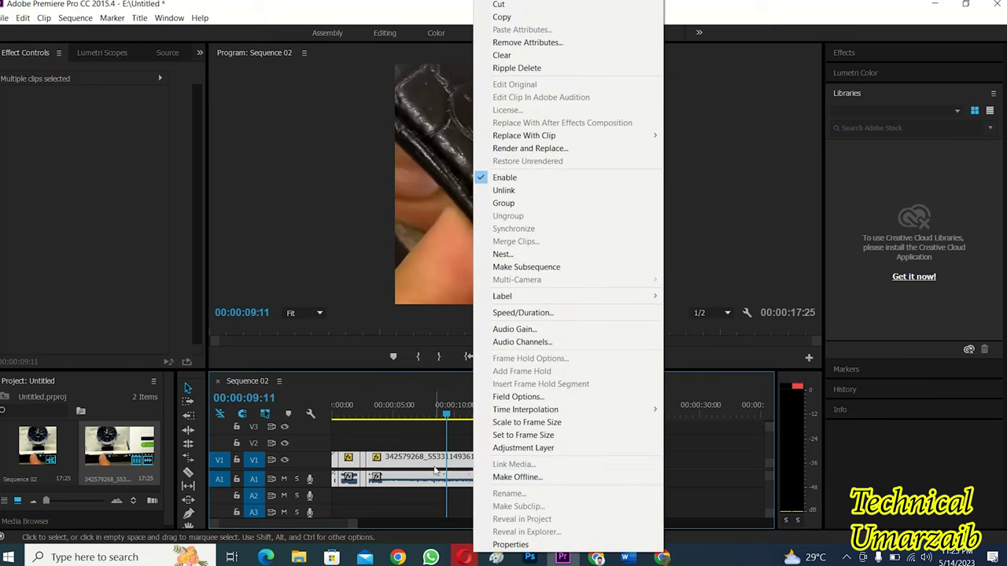
pyautogui.click(507, 190)
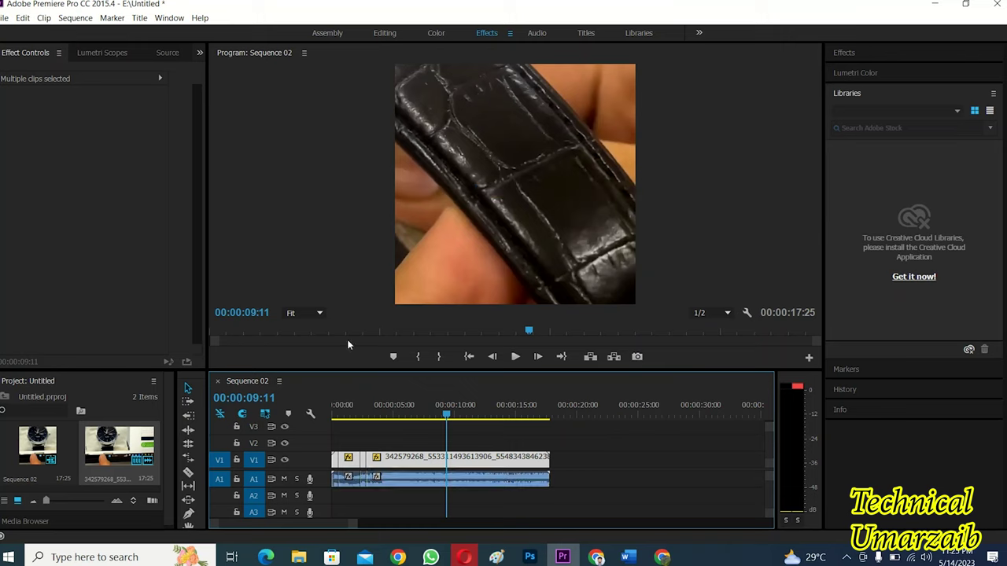
pyautogui.click(625, 468)
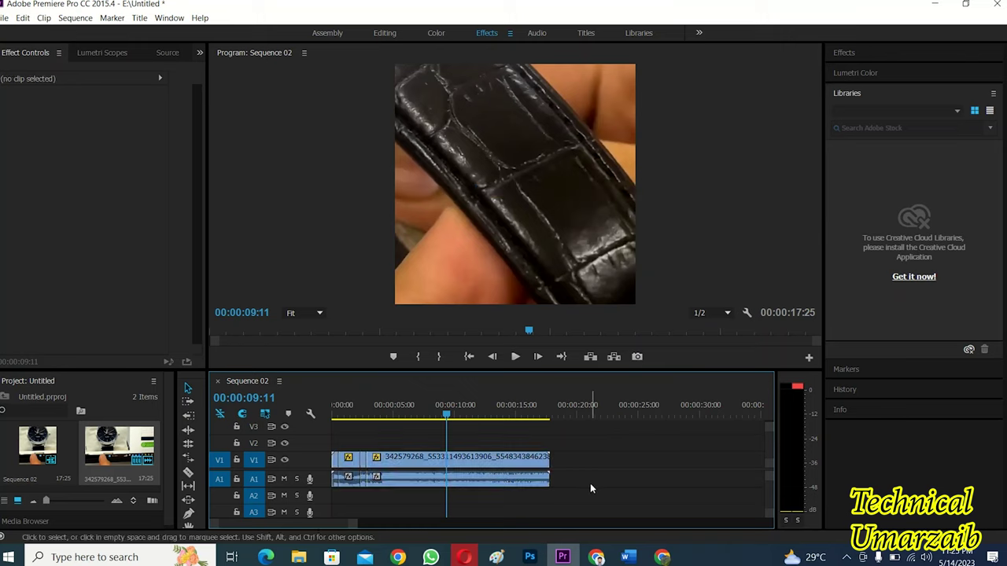
# Delete all the unlinked audio segments on track A1 and return the playhead to the start of the sequence
pyautogui.moveTo(590, 482); pyautogui.dragTo(339, 496)
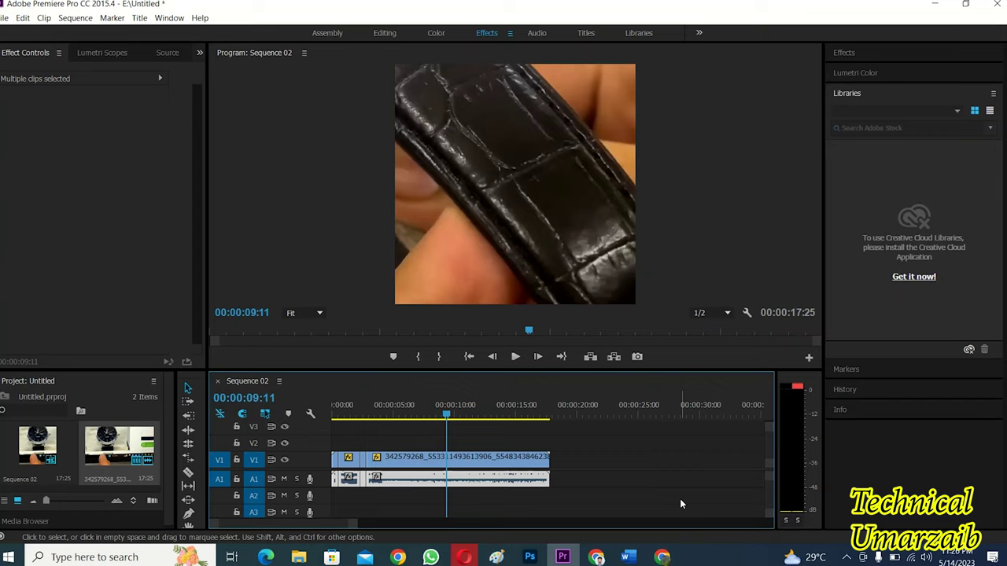
pyautogui.press('Delete')
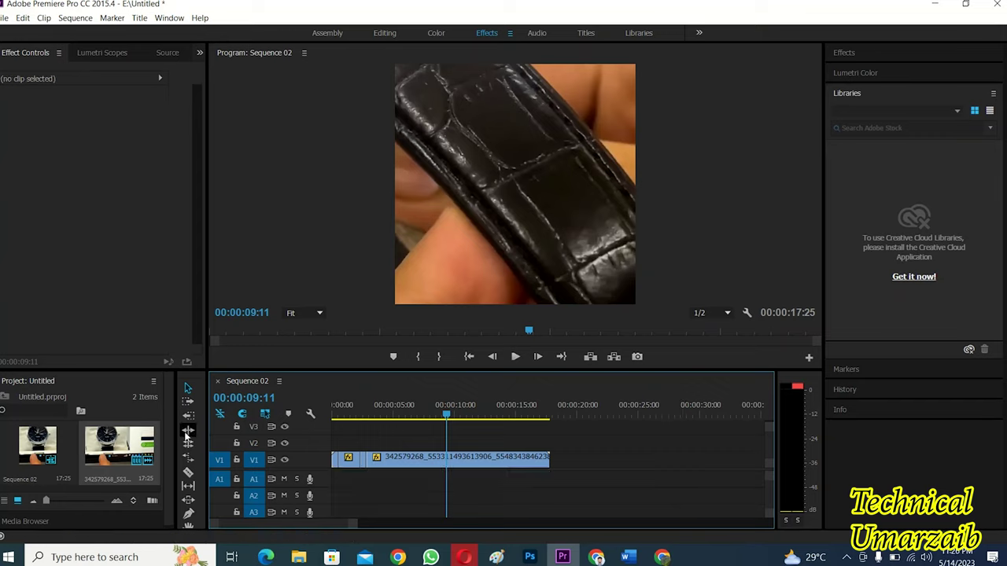
pyautogui.press('Left')
pyautogui.press('Left')
pyautogui.press('Left')
pyautogui.press('Home')
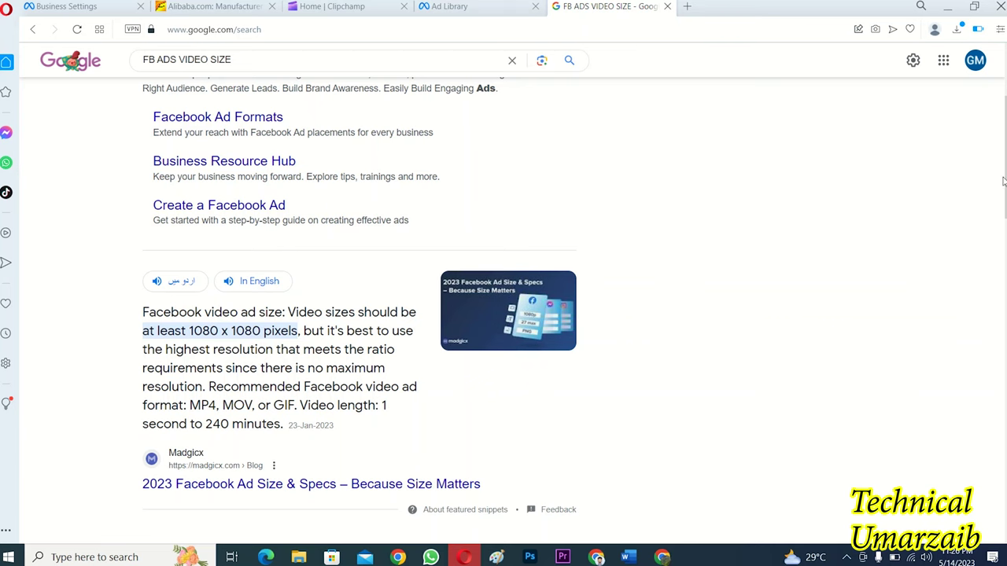
pyautogui.scroll(3, 633, 200)
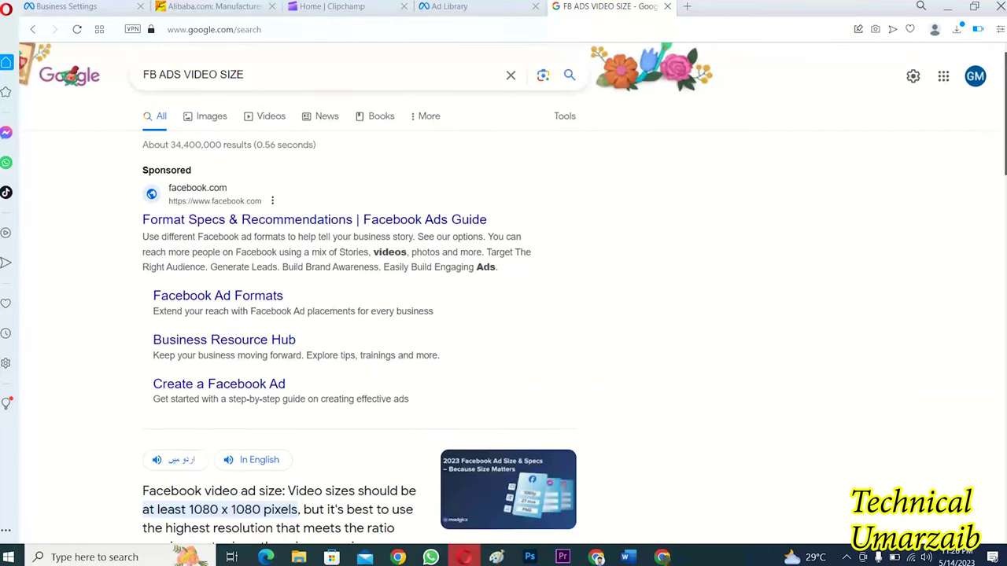
pyautogui.click(948, 7)
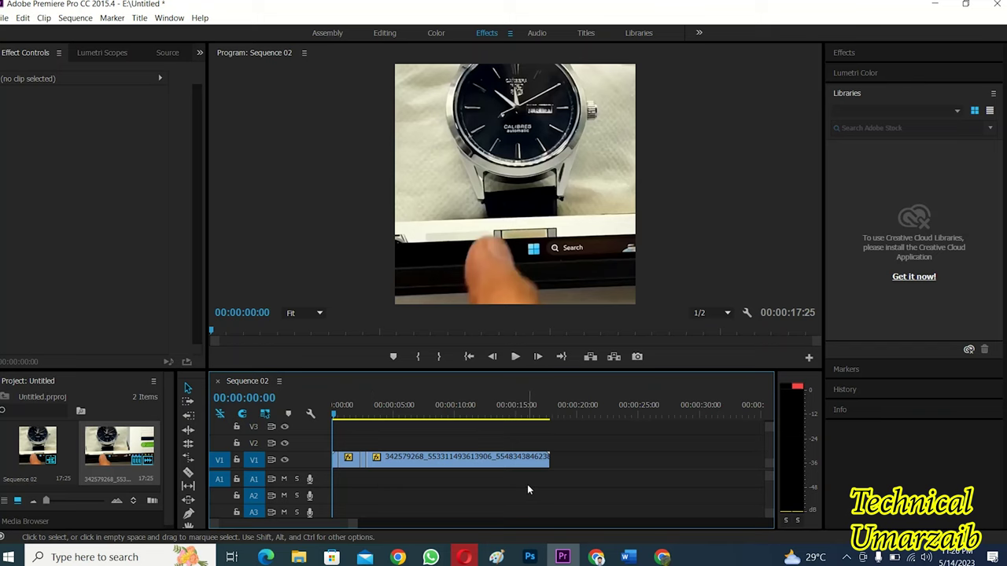
# Switch to the Opera browser, search for google translate in a new tab and open Google Translate with Urdu as the source language
pyautogui.moveTo(466, 558)
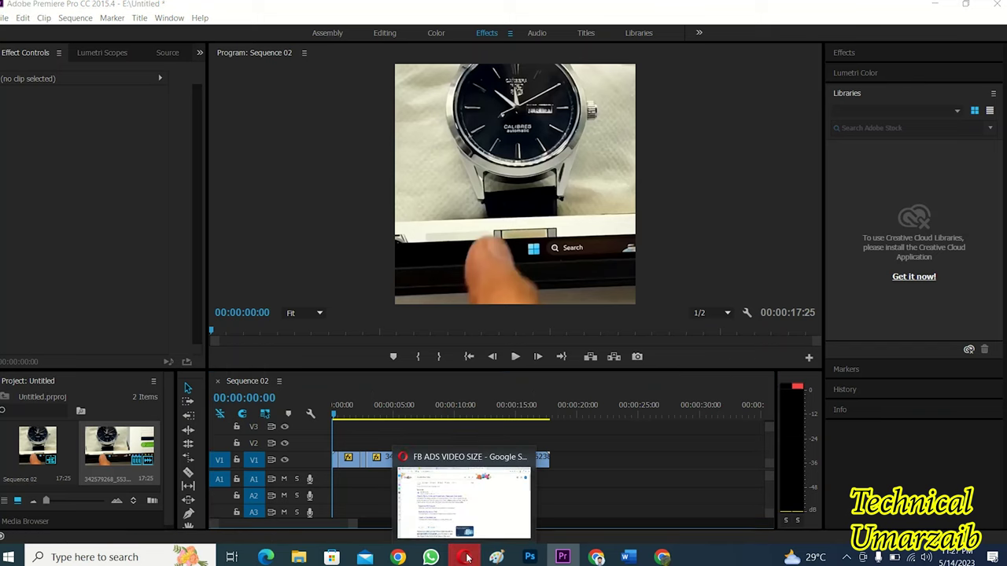
pyautogui.click(464, 504)
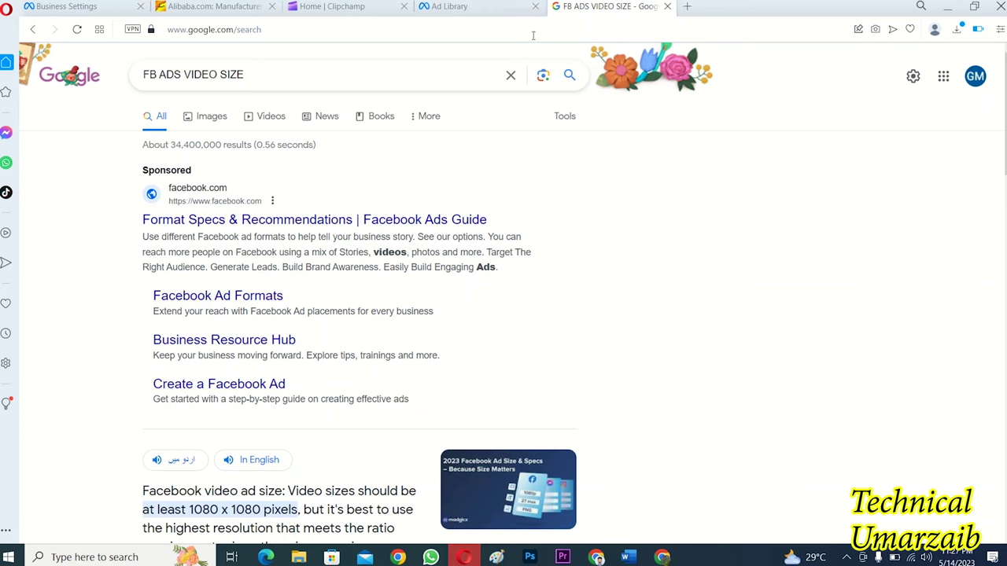
pyautogui.hotkey('ctrl', 't')
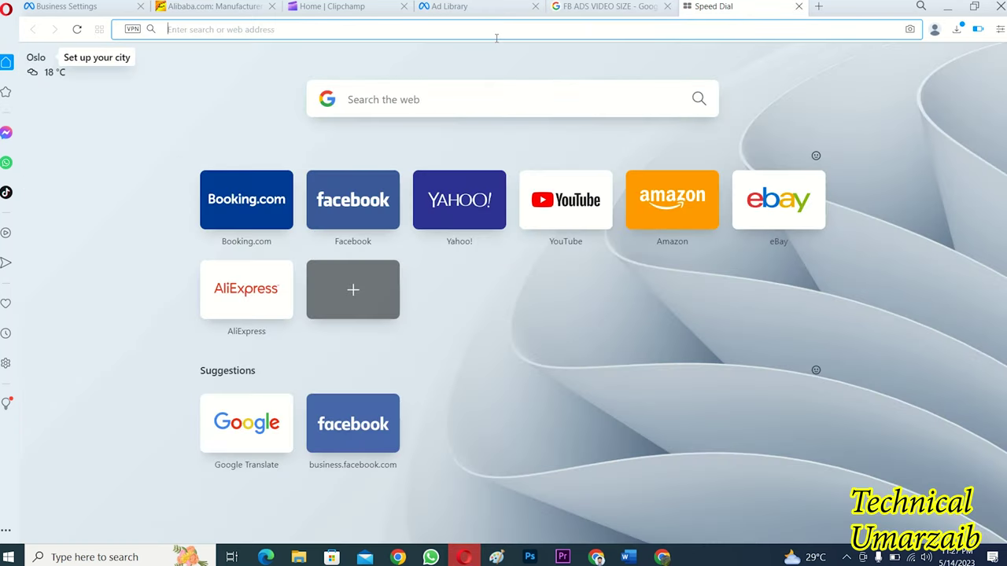
pyautogui.write('GOogle translate')
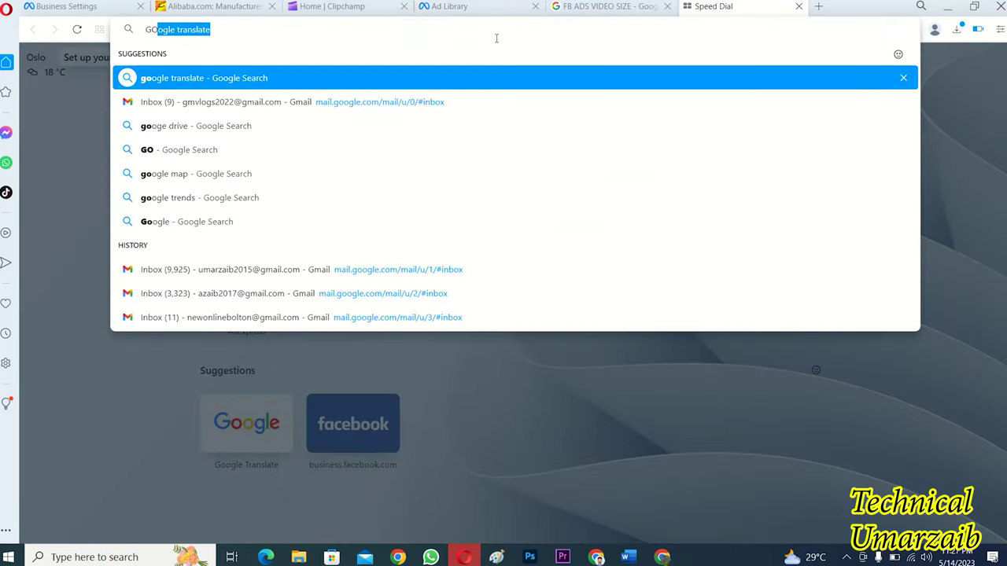
pyautogui.press('Return')
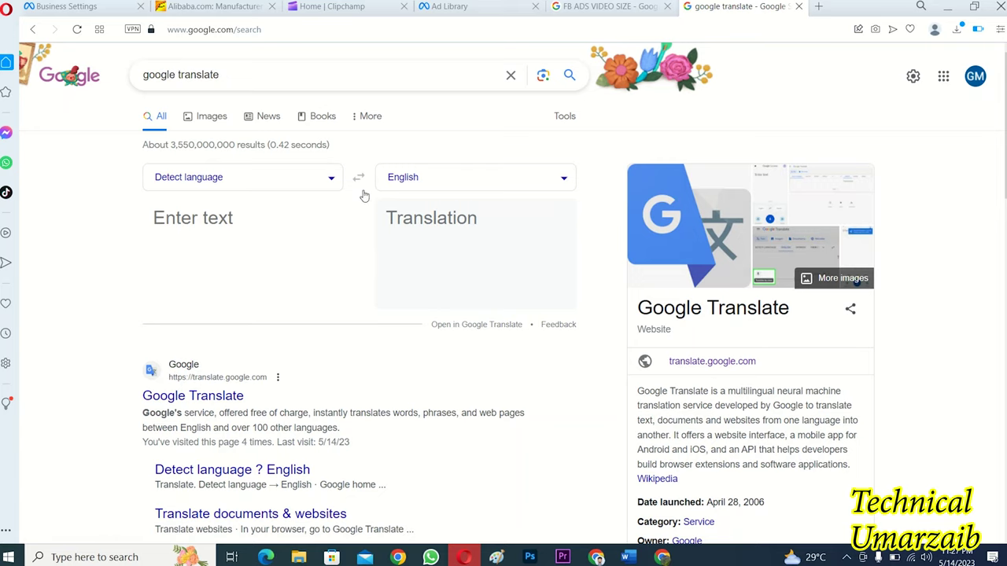
pyautogui.click(218, 400)
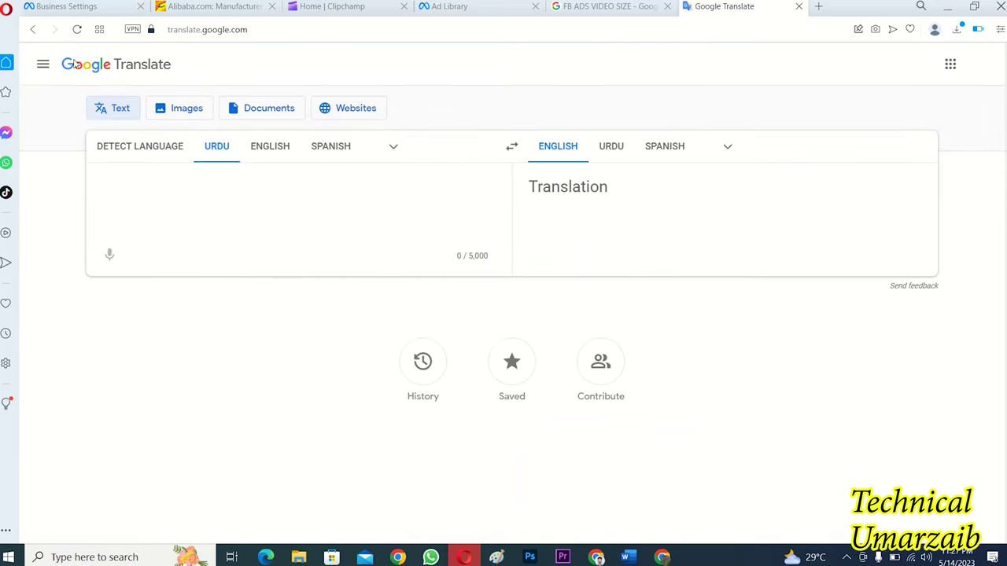
pyautogui.click(211, 154)
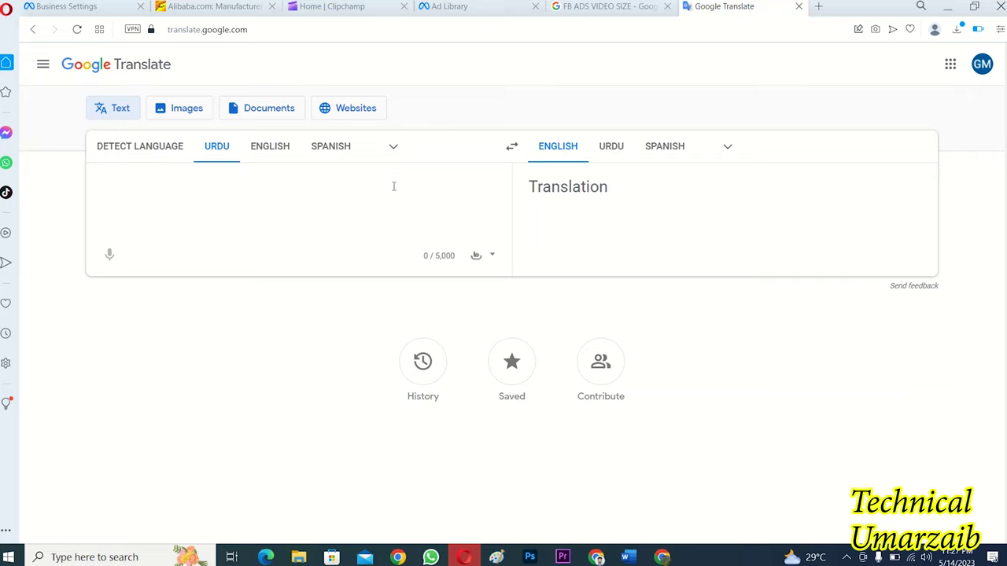
# Enter the Urdu phrase "آپ کیسے ہیں" through phonetic spelling for translation into English
pyautogui.write('AP')
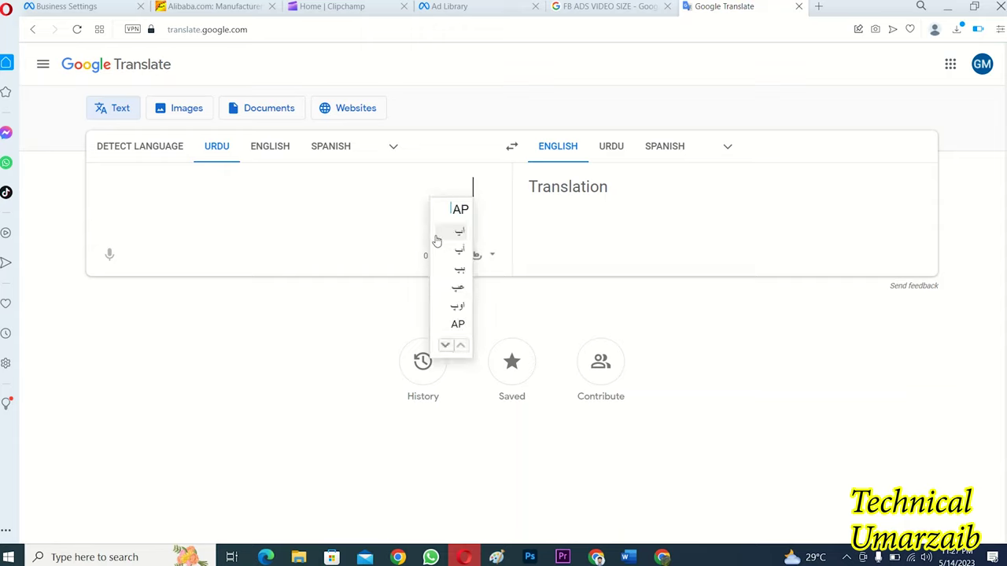
pyautogui.click(459, 250)
pyautogui.write('K')
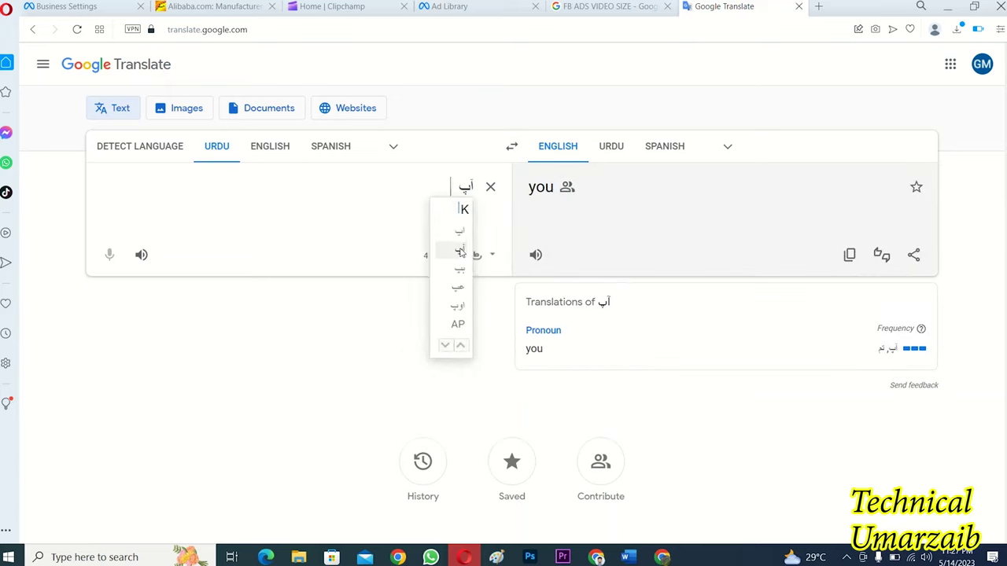
pyautogui.press('BackSpace')
pyautogui.write('KIY')
pyautogui.press('BackSpace')
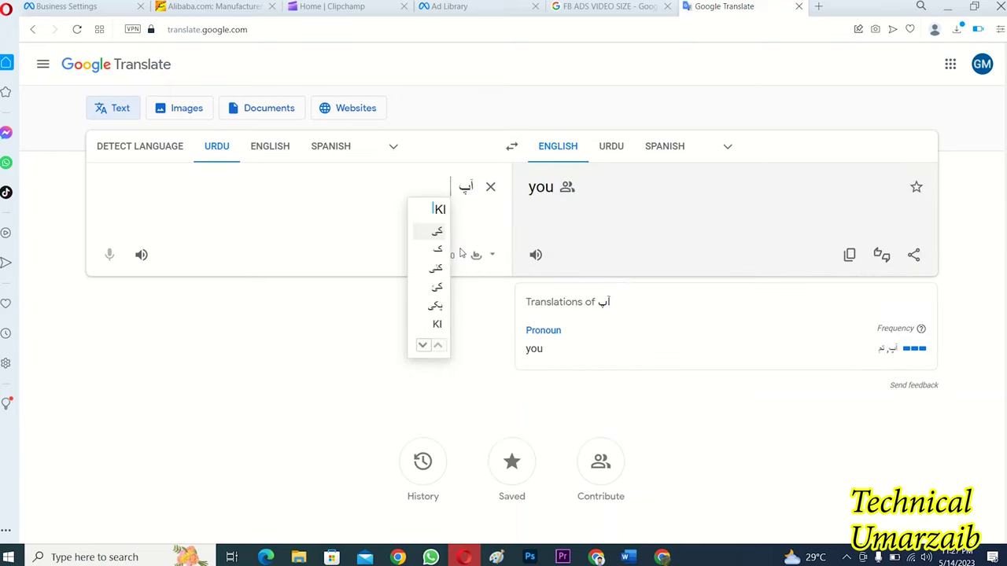
pyautogui.press('BackSpace')
pyautogui.write('AISE')
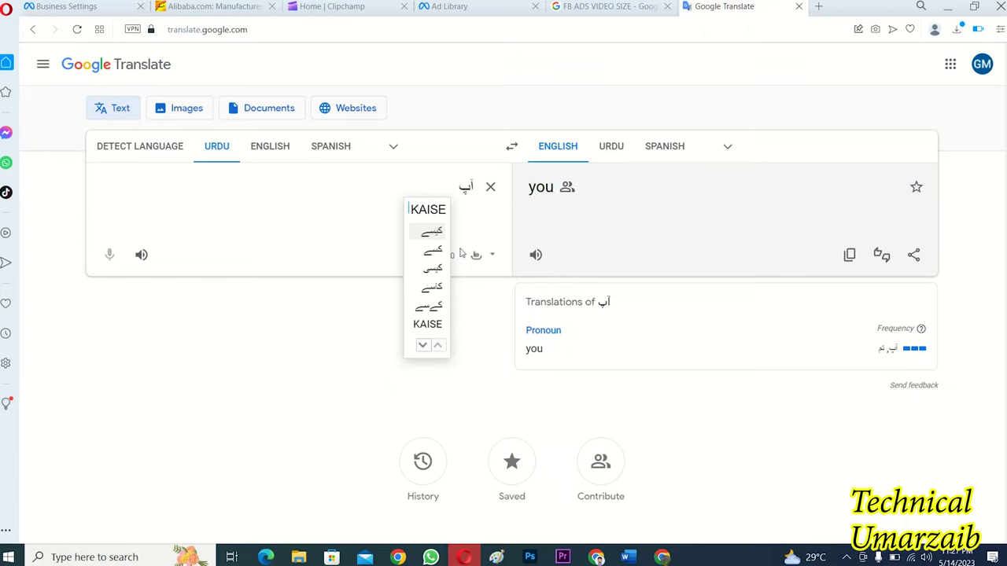
pyautogui.press('space')
pyautogui.write('OIN')
pyautogui.press('BackSpace')
pyautogui.press('BackSpace')
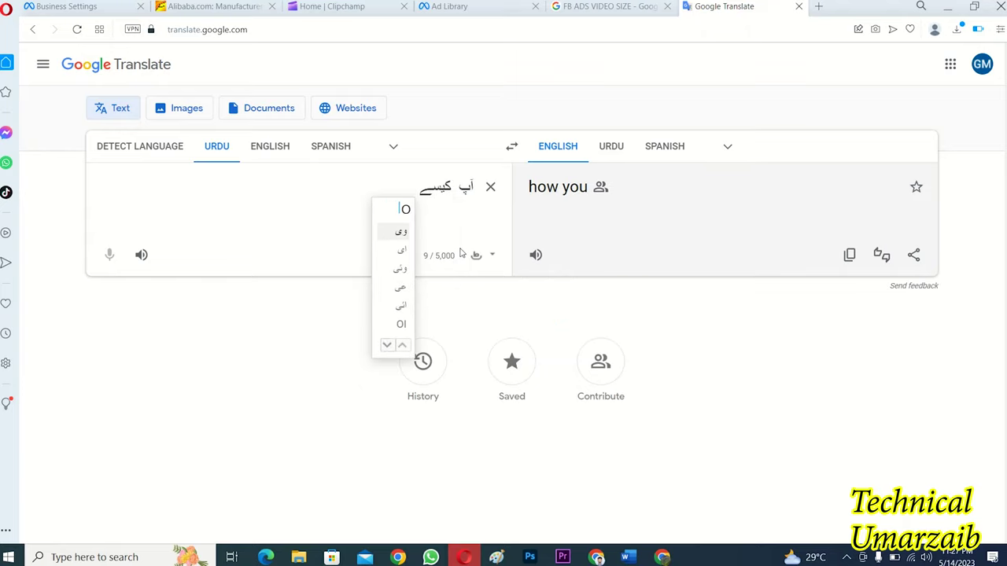
pyautogui.write('H')
pyautogui.press('BackSpace')
pyautogui.press('BackSpace')
pyautogui.write('HEN')
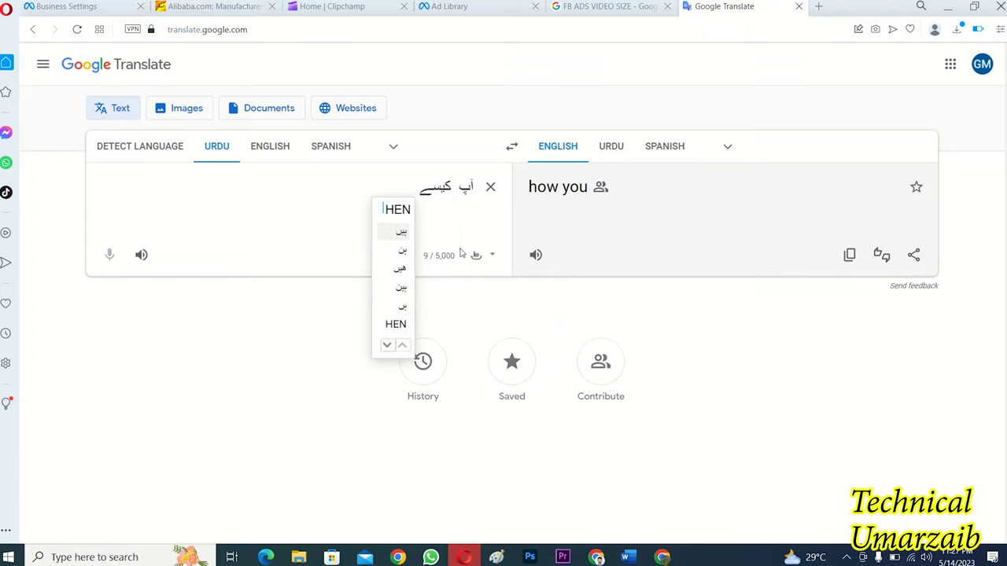
pyautogui.press('space')
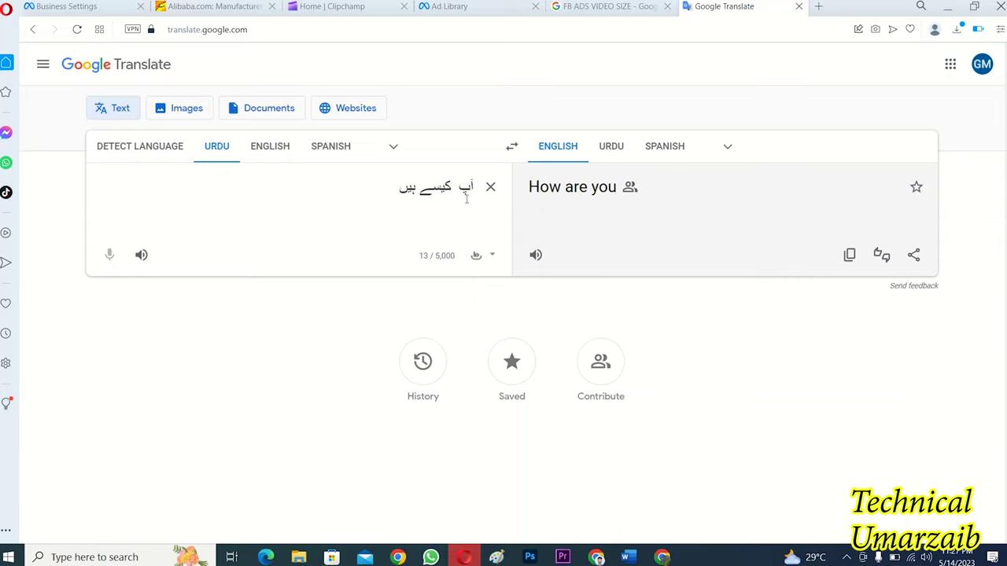
# Clear the Urdu phrase from the translation source text
pyautogui.hotkey('ctrl', 'a')
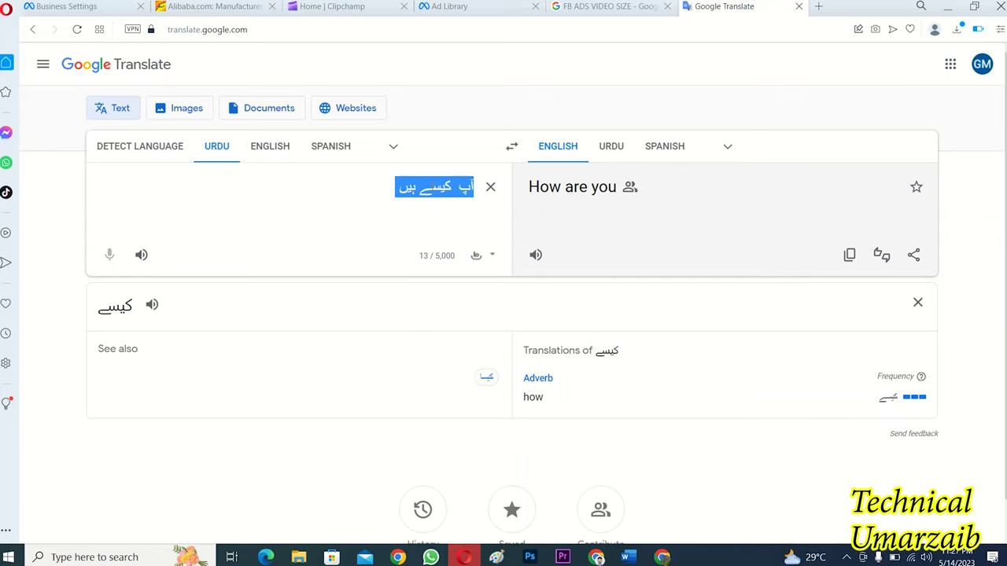
pyautogui.click(490, 186)
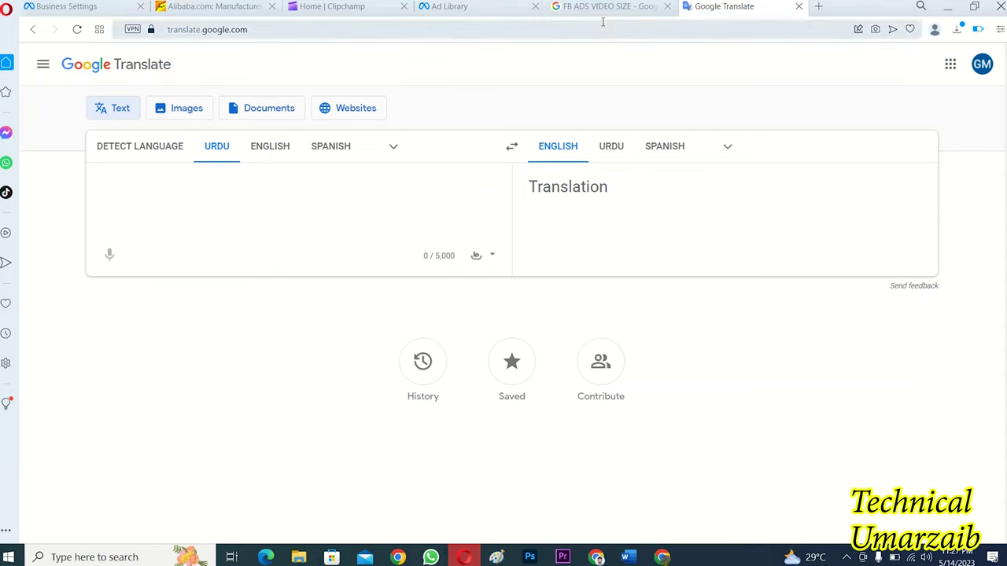
# Switch to Clipchamp, create a new video from scratch and open its text-to-speech generator
pyautogui.click(323, 9)
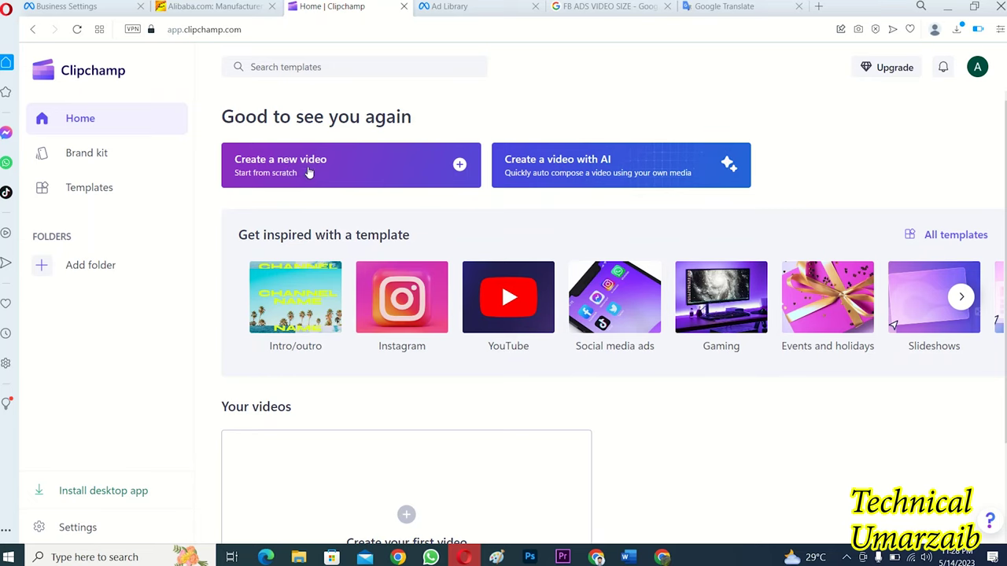
pyautogui.click(398, 179)
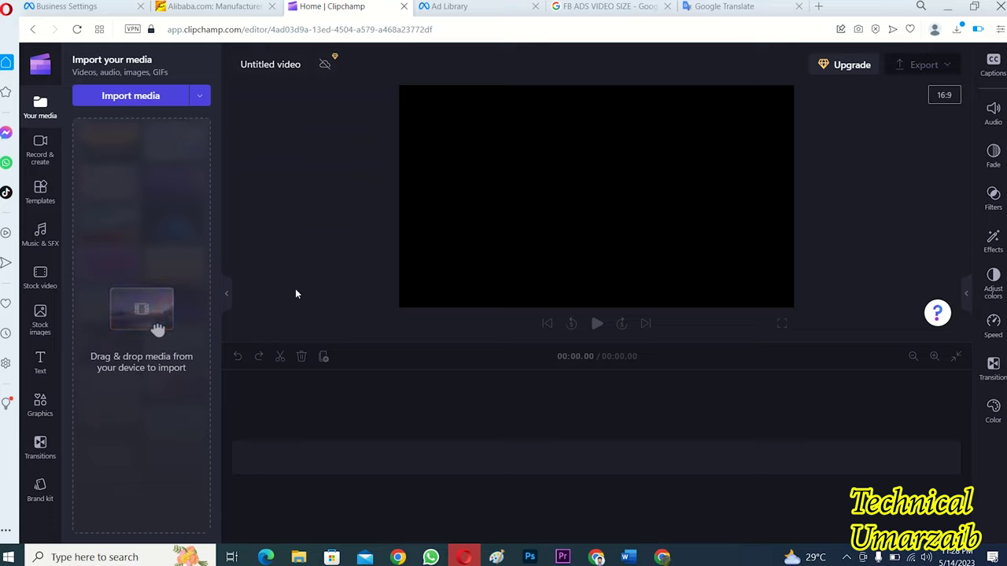
pyautogui.click(37, 167)
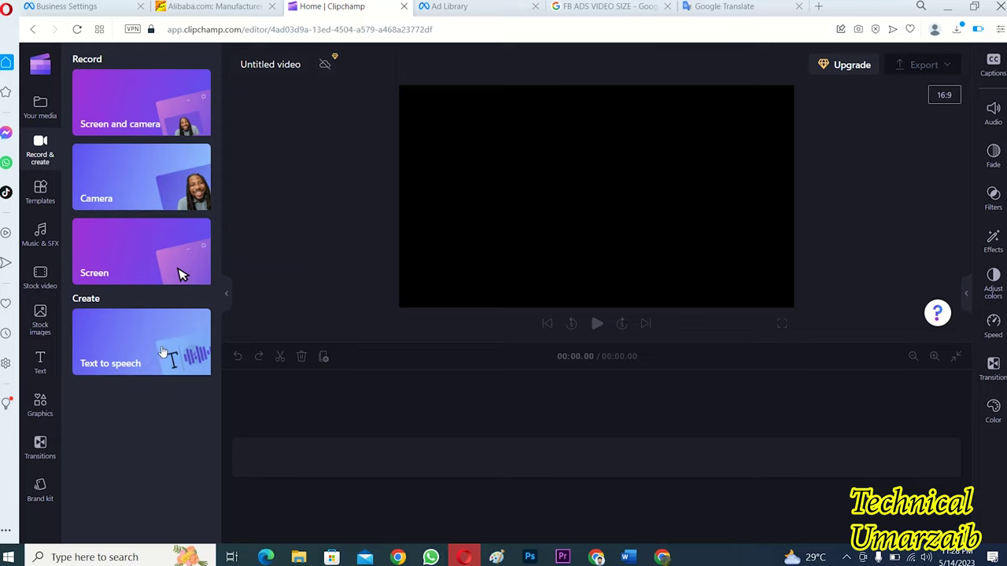
pyautogui.click(117, 364)
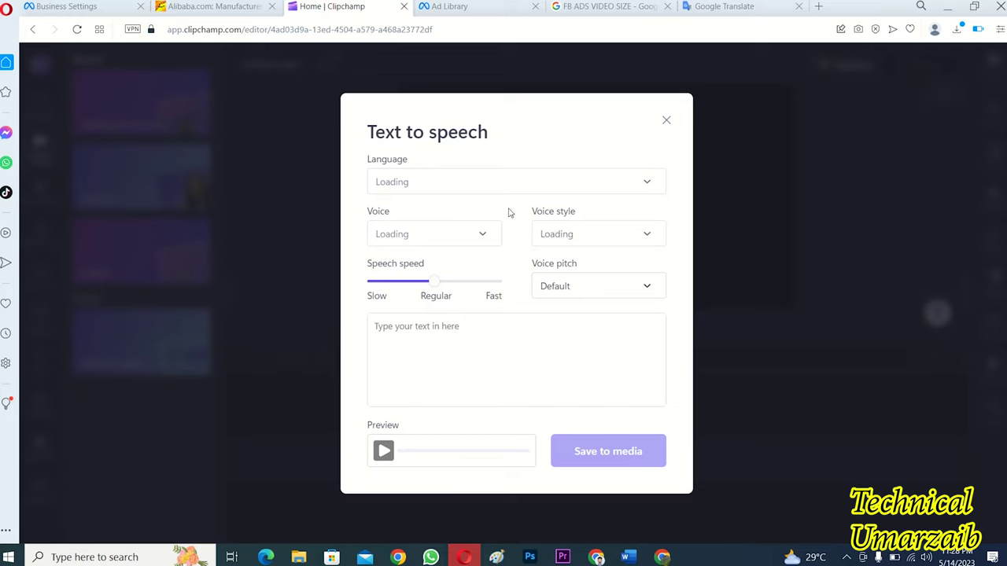
# Set the text-to-speech language to Urdu (Pakistan) and review the available voices without changing the selected one
pyautogui.click(499, 177)
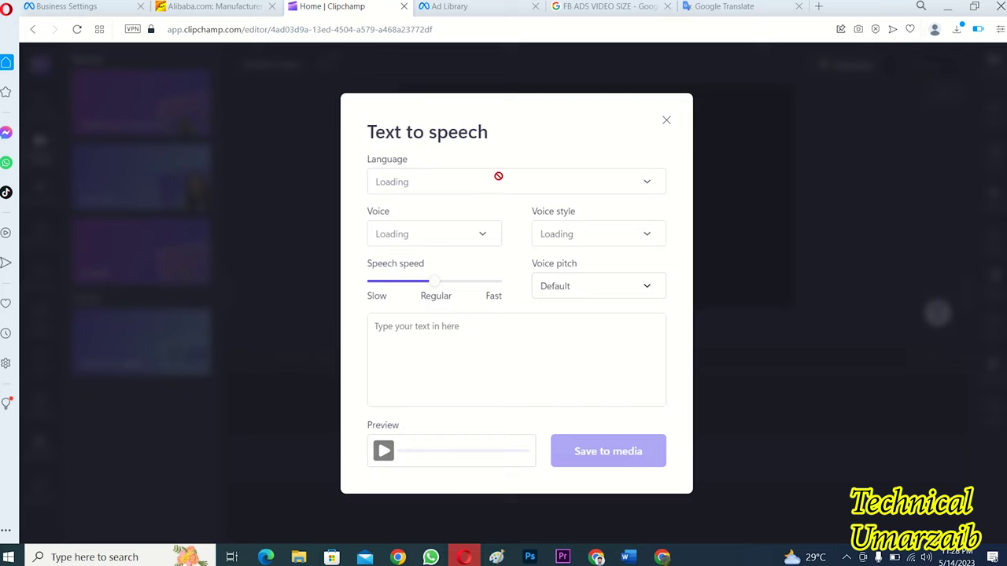
pyautogui.click(562, 126)
pyautogui.click(527, 186)
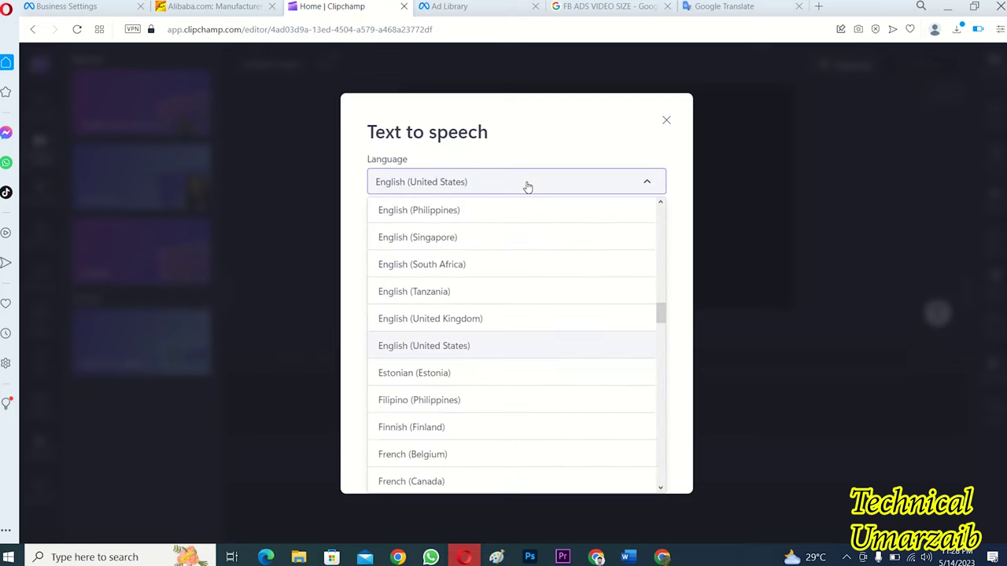
pyautogui.moveTo(660, 313); pyautogui.dragTo(661, 491)
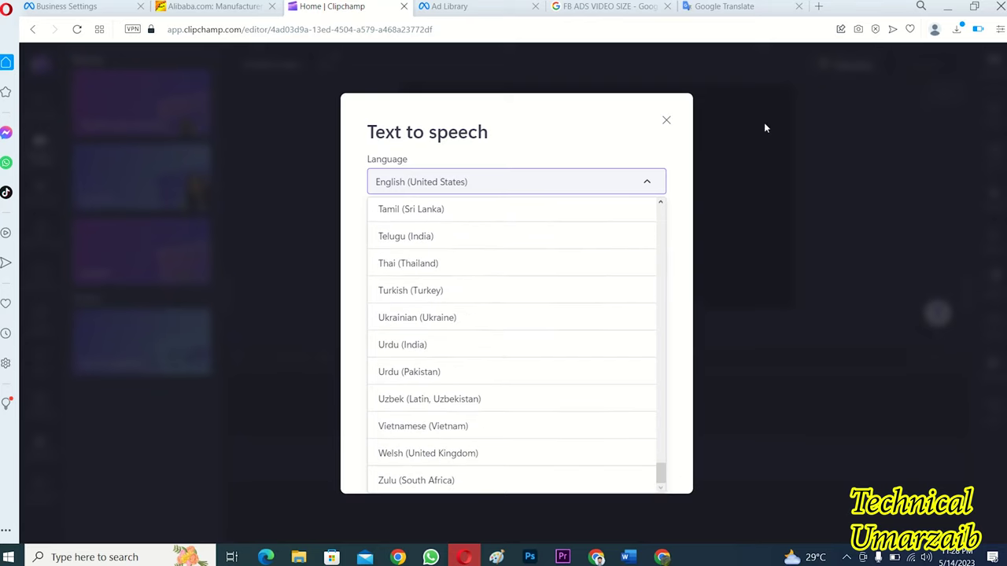
pyautogui.click(412, 376)
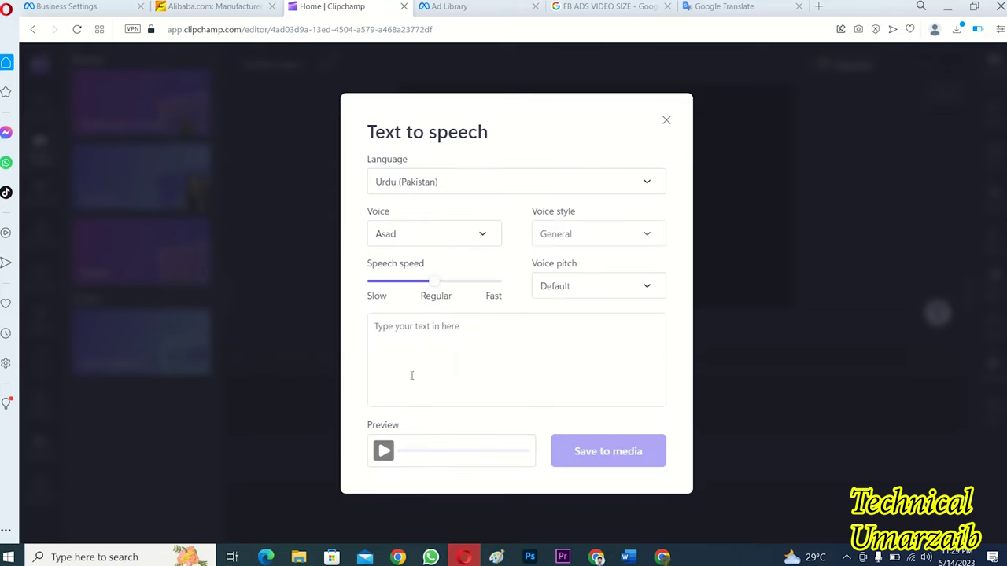
pyautogui.click(462, 241)
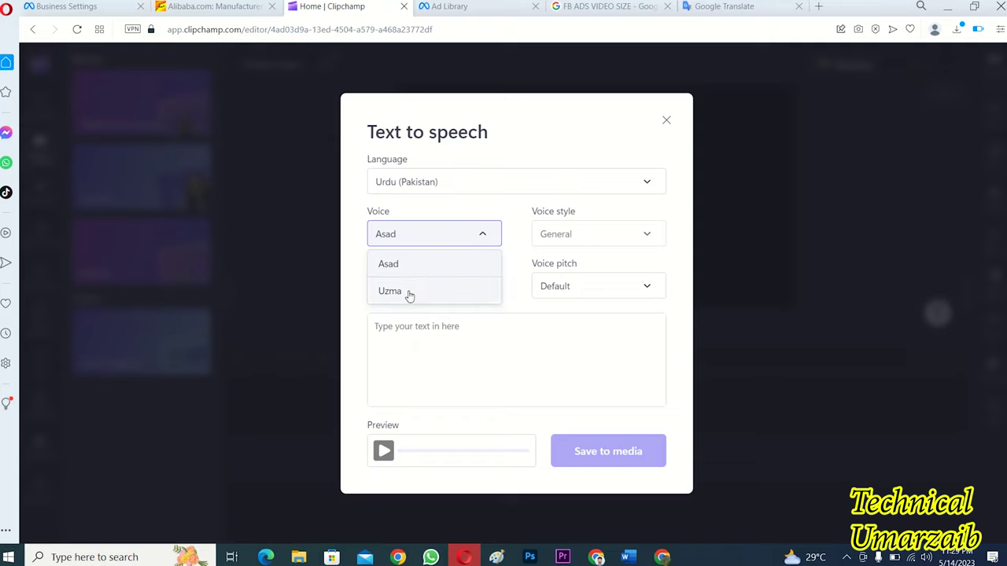
pyautogui.click(590, 144)
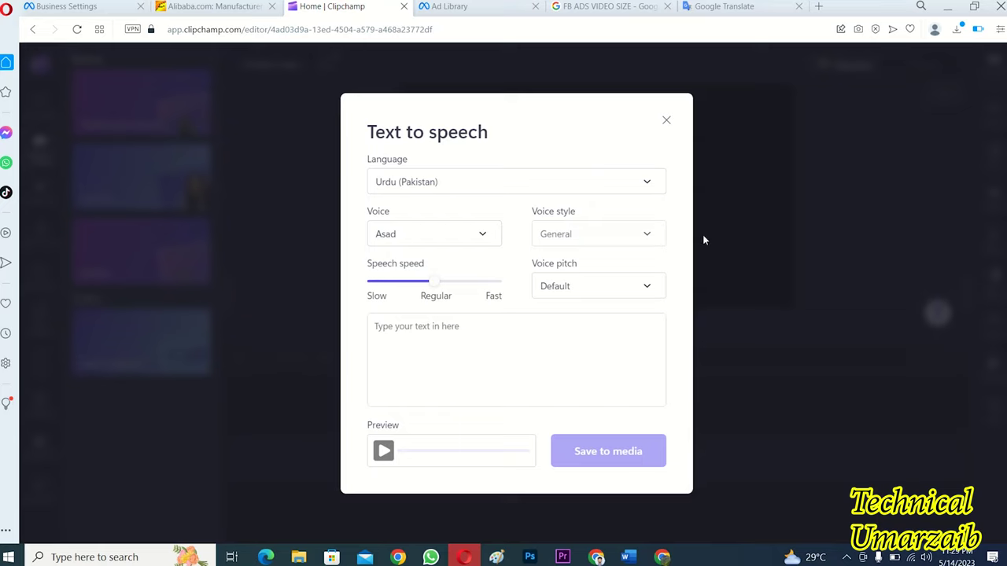
# Review the available text-to-speech voice pitch options, keeping Default
pyautogui.click(593, 289)
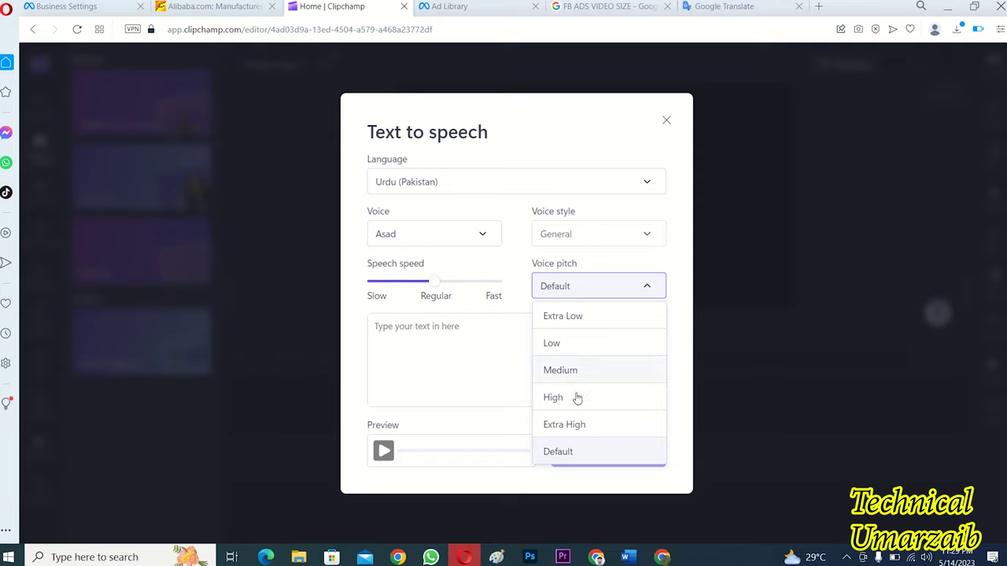
pyautogui.click(568, 289)
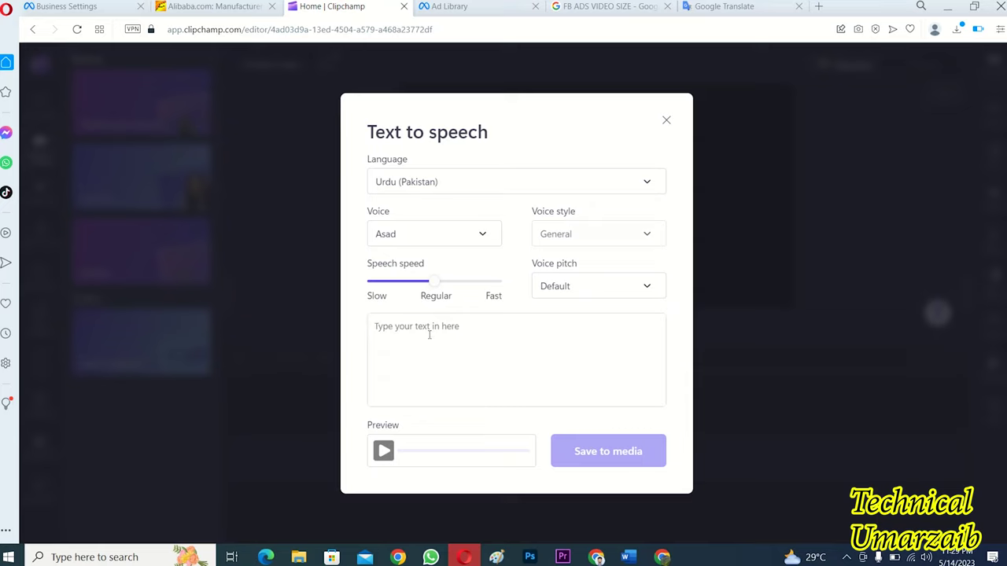
# Search the web for GEO NEWS in a new browser tab and open the site's latest Urdu news page
pyautogui.click(820, 8)
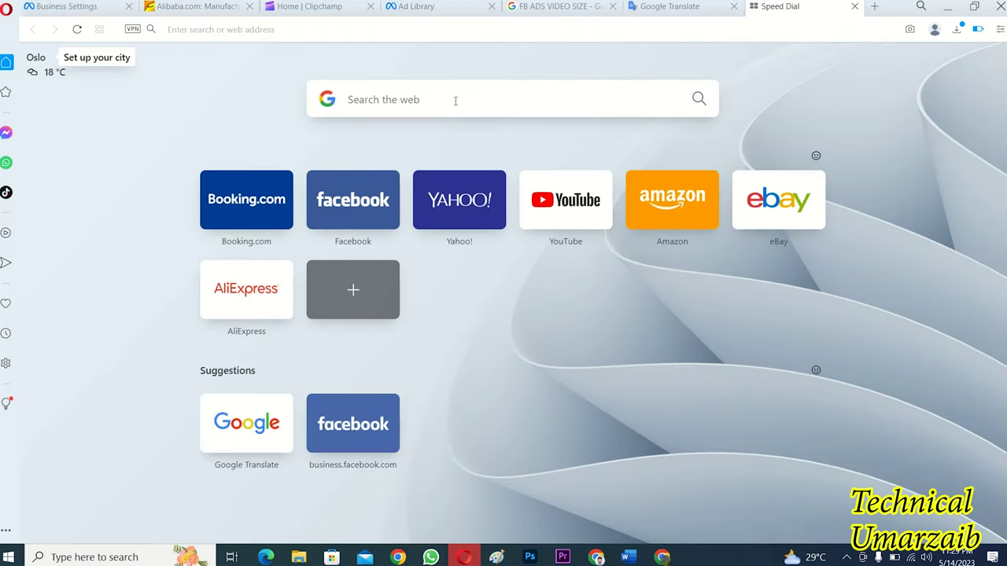
pyautogui.write('a')
pyautogui.press('BackSpace')
pyautogui.write('GEO NEWS')
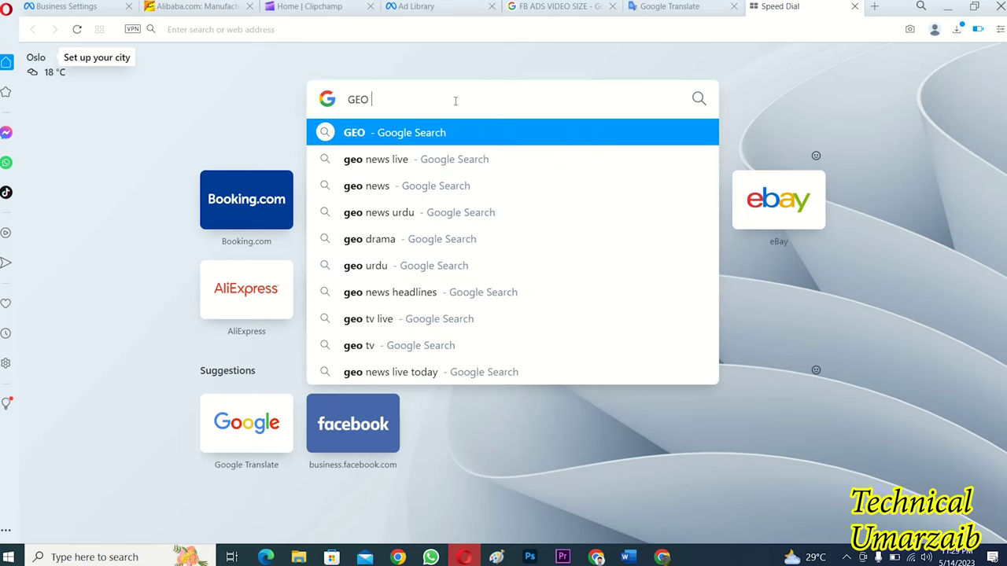
pyautogui.press('Return')
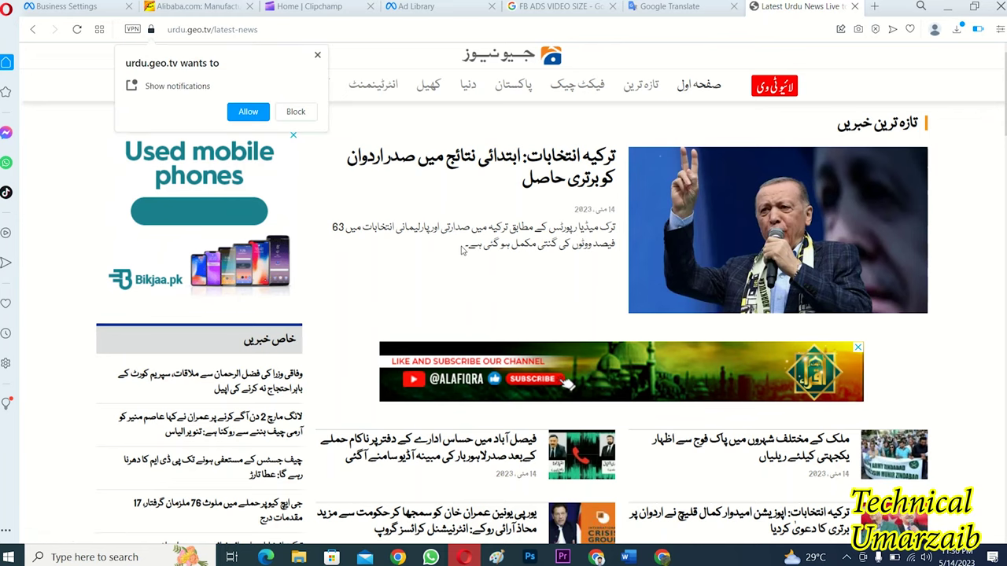
# Dismiss the notification request, open the lead article on the Turkish election and copy the two body paragraphs below its bold introduction
pyautogui.click(318, 55)
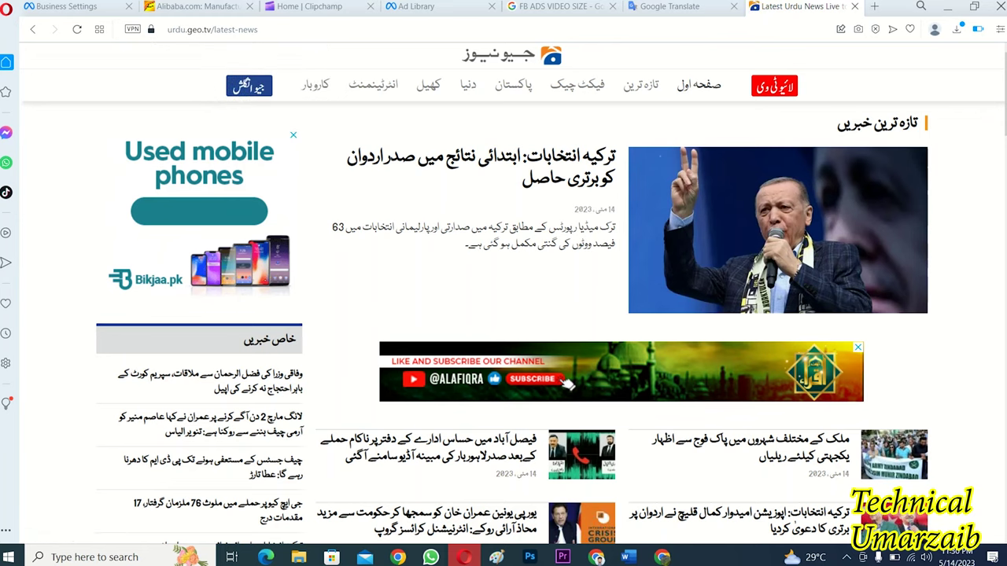
pyautogui.click(576, 168)
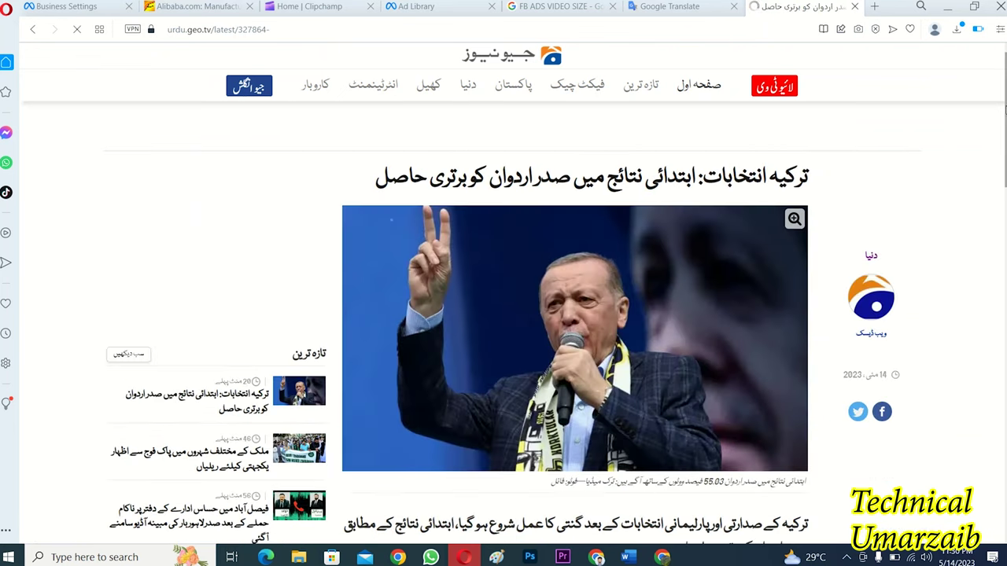
pyautogui.scroll(-6, 504, 314)
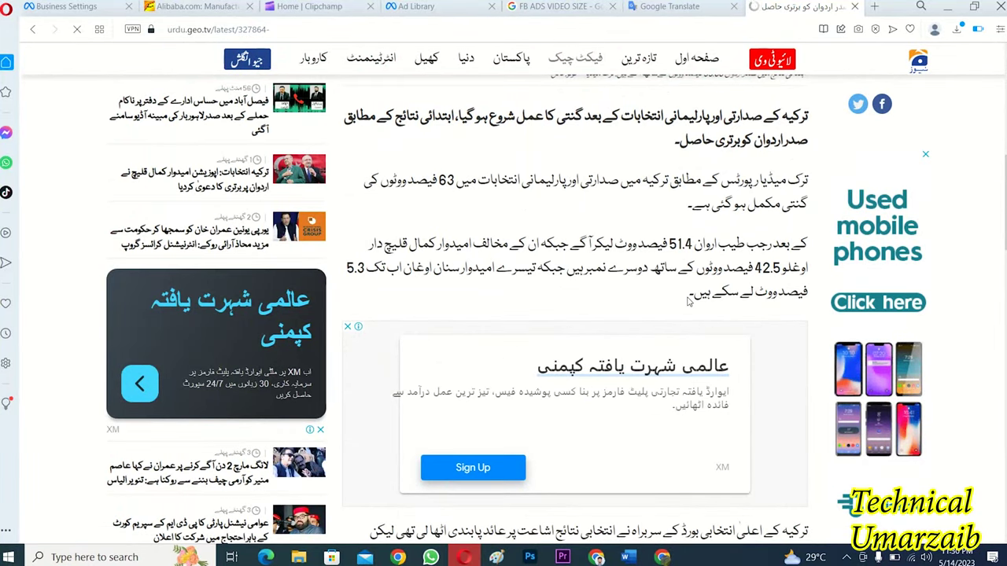
pyautogui.moveTo(689, 299); pyautogui.dragTo(815, 181)
pyautogui.rightClick(744, 188)
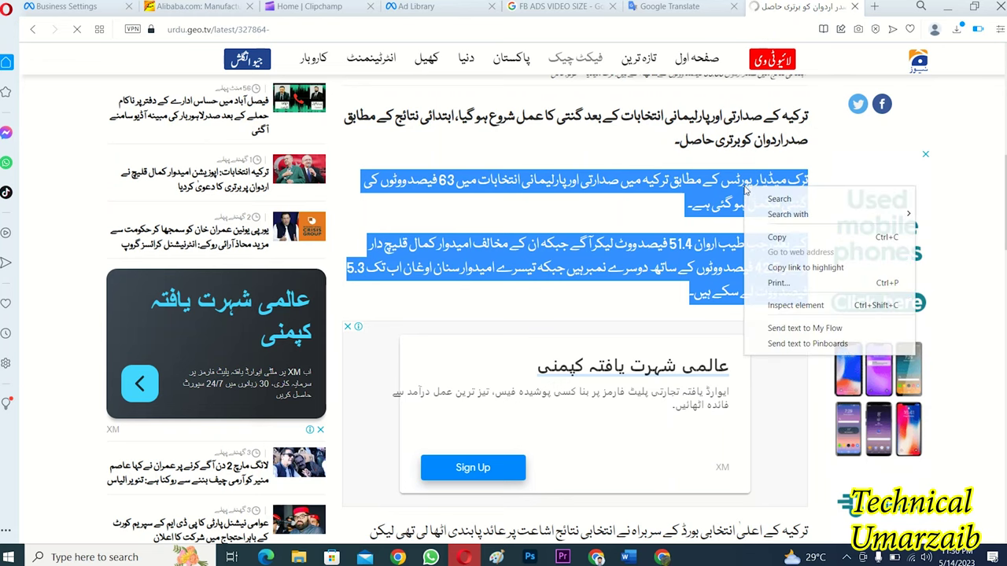
pyautogui.click(784, 237)
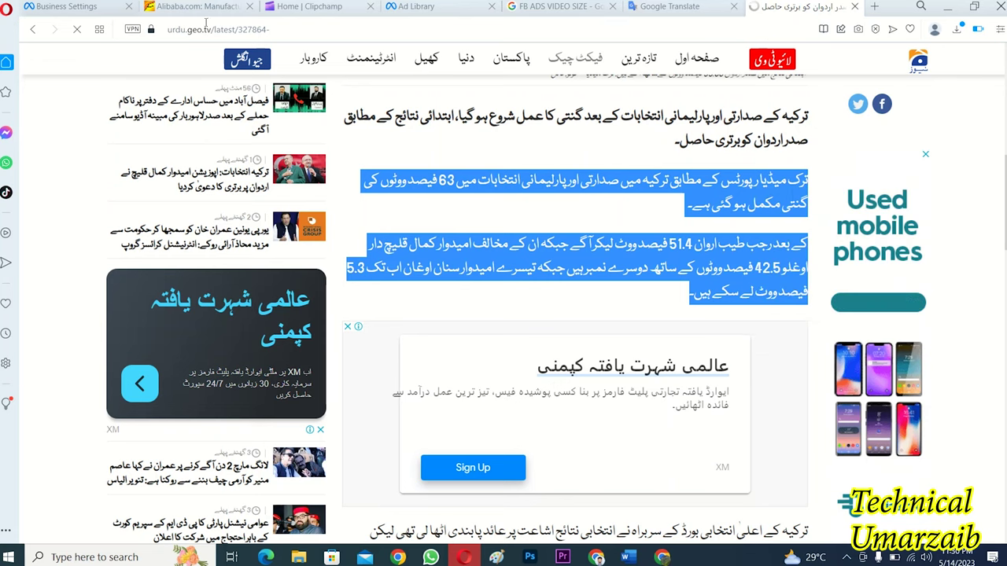
# Paste the copied Urdu paragraphs into Clipchamp's text-to-speech text, keep the Asad voice and start the voice preview
pyautogui.click(306, 7)
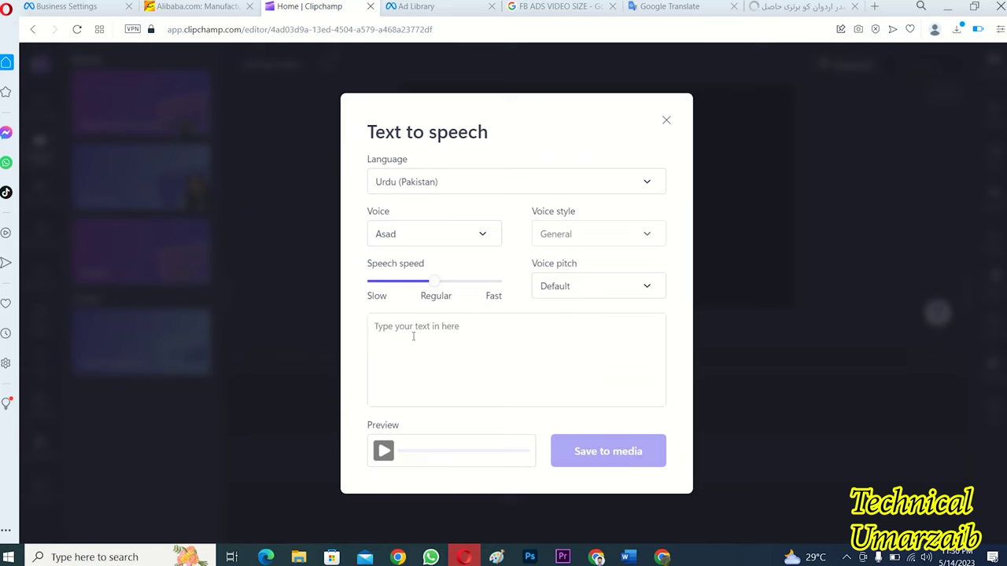
pyautogui.hotkey('ctrl', 'v')
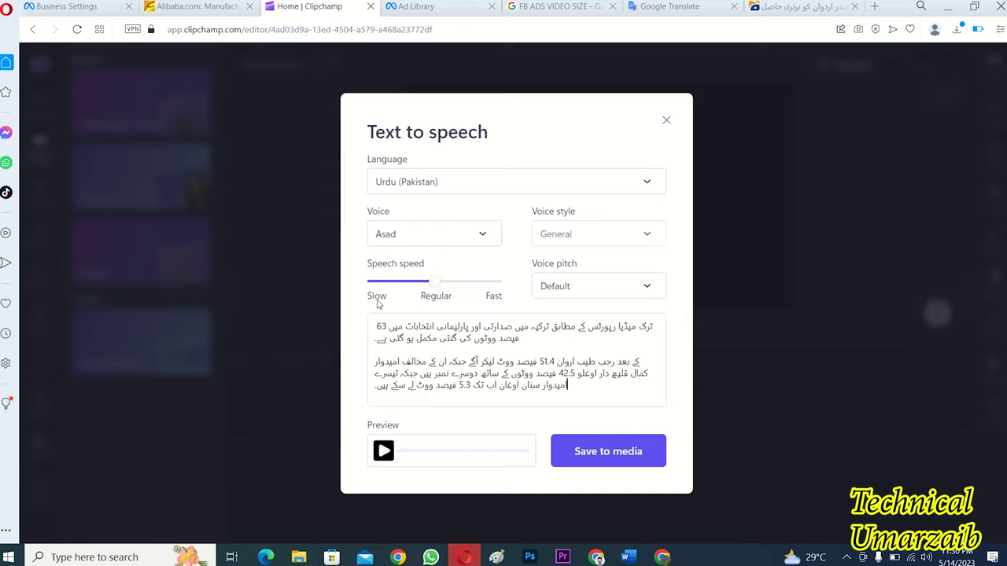
pyautogui.click(436, 234)
pyautogui.click(437, 236)
pyautogui.click(384, 455)
# Look through the voice pitch choices for the pasted Urdu text again, leaving the pitch at Default
pyautogui.click(607, 287)
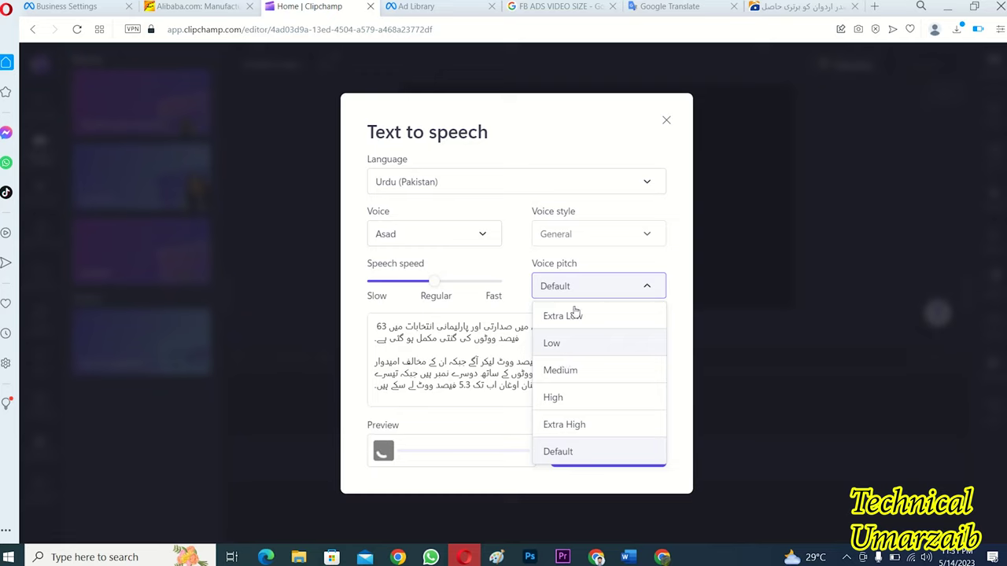
pyautogui.click(575, 146)
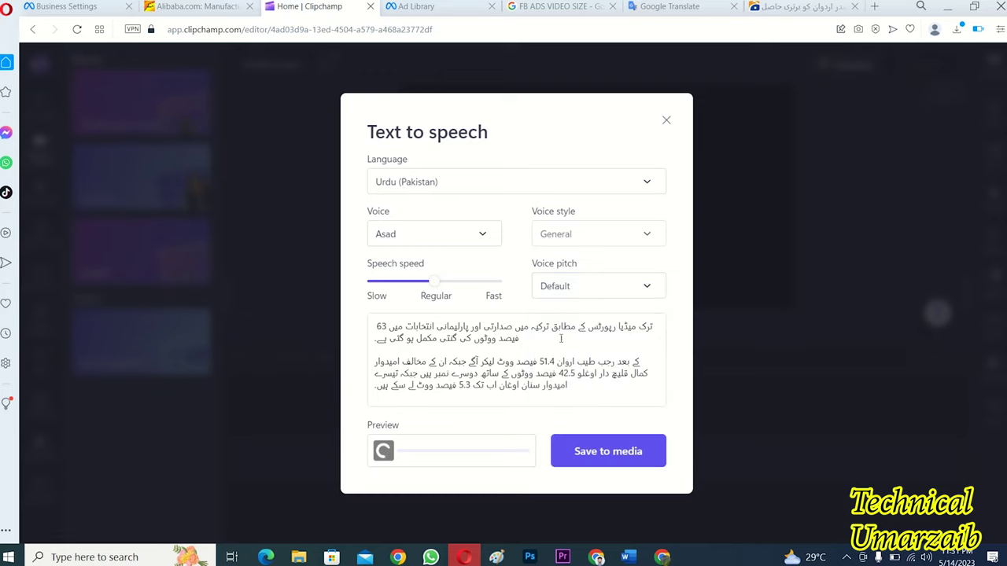
pyautogui.click(578, 291)
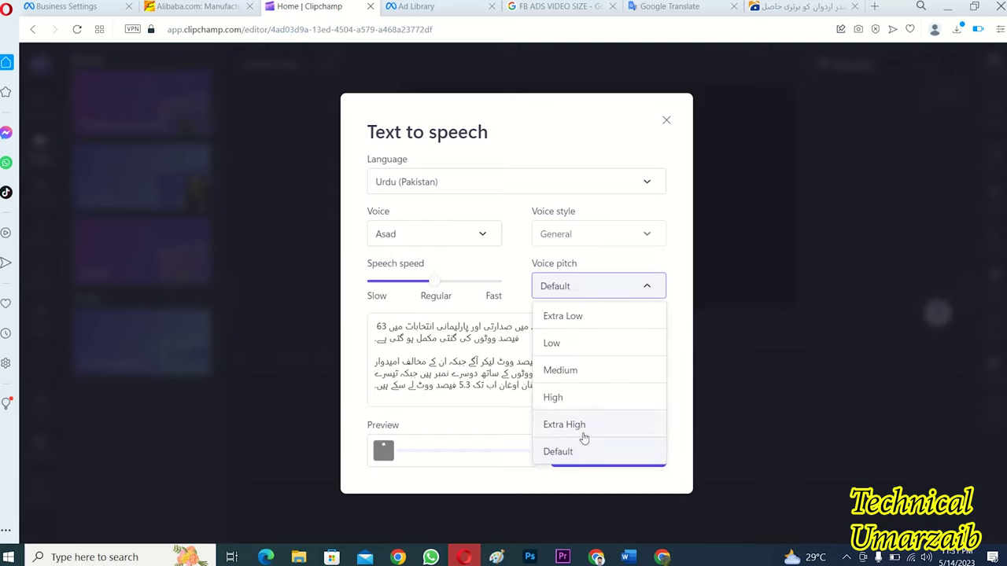
pyautogui.click(590, 145)
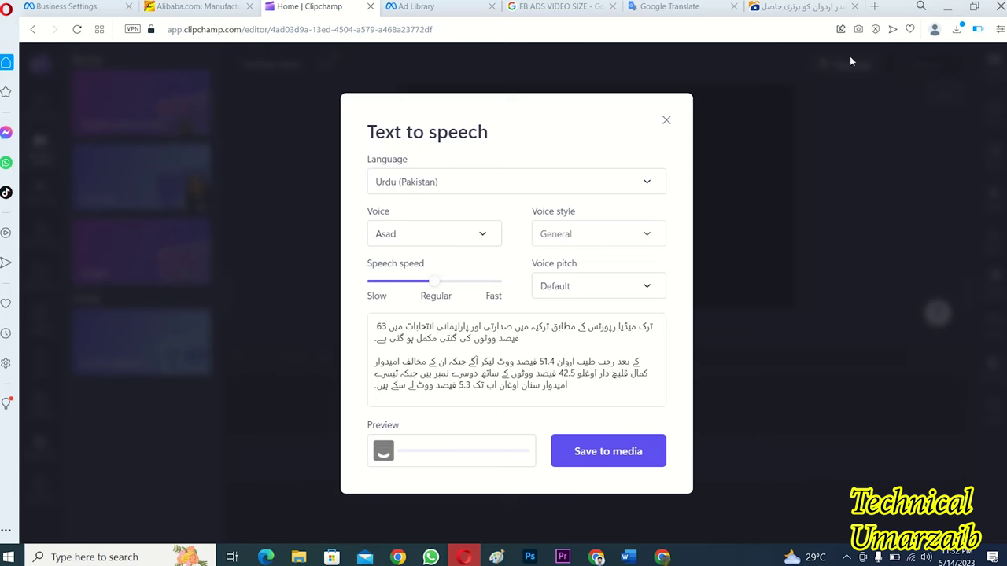
# Switch to Premiere Pro, look at the Downloads folder in the import dialog and close it without importing
pyautogui.click(947, 6)
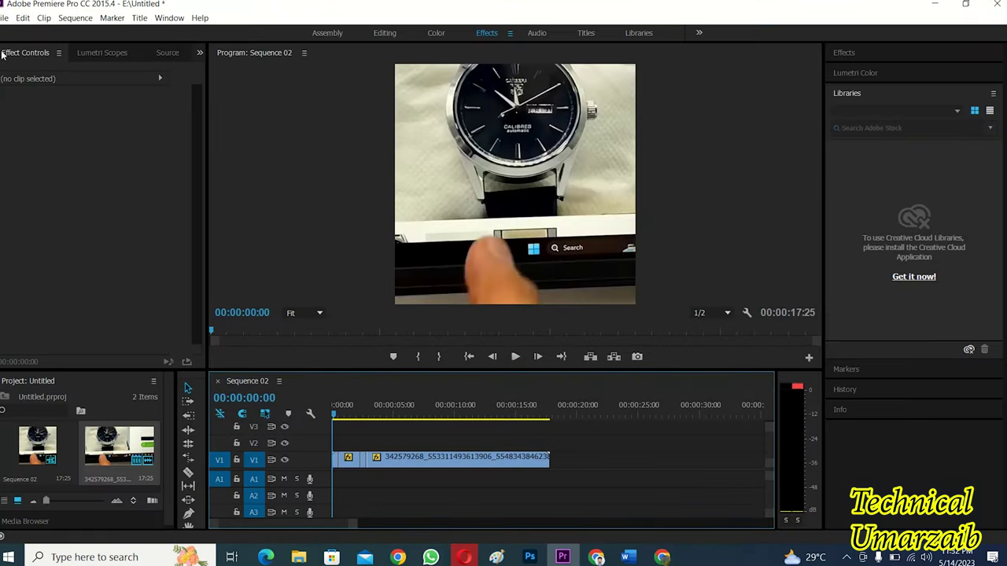
pyautogui.click(5, 18)
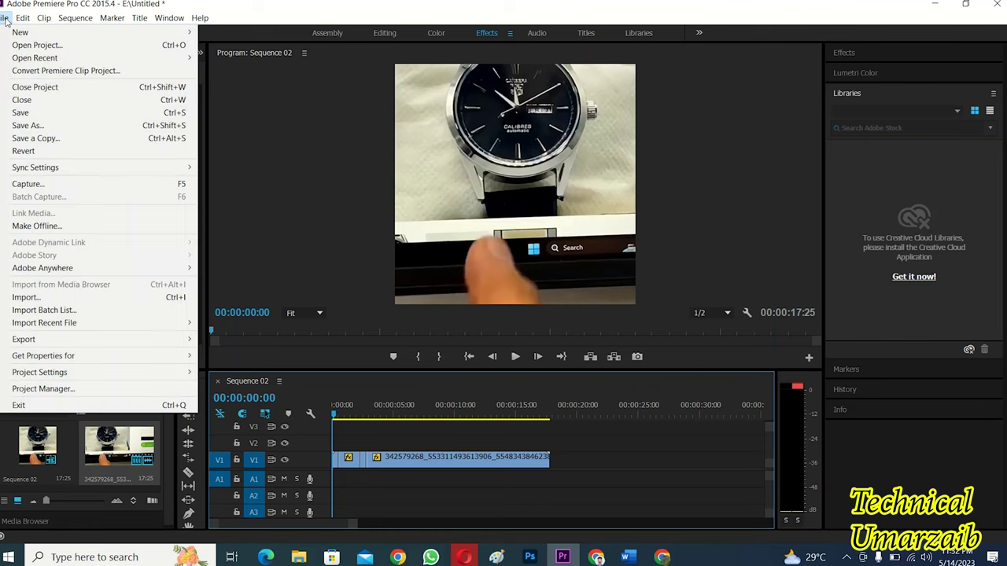
pyautogui.click(56, 297)
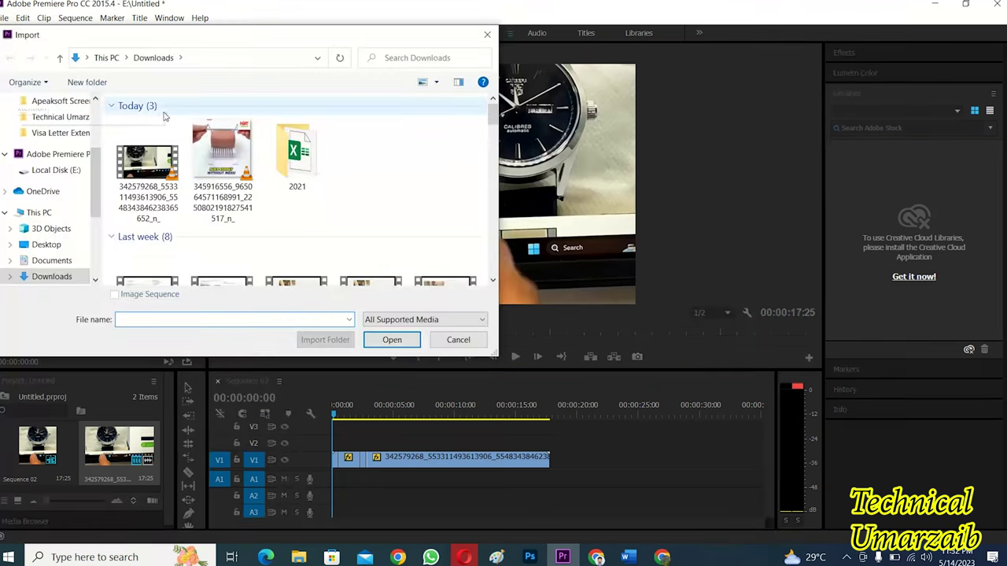
pyautogui.click(487, 35)
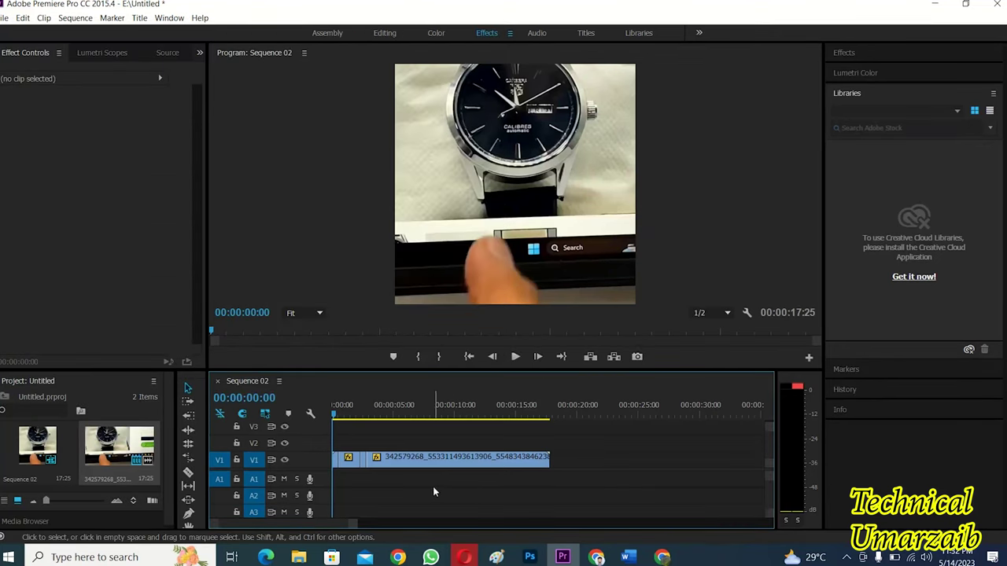
# Scrub through the watch footage in Sequence 02, and pause the voice preview playing in Clipchamp
pyautogui.click(343, 415)
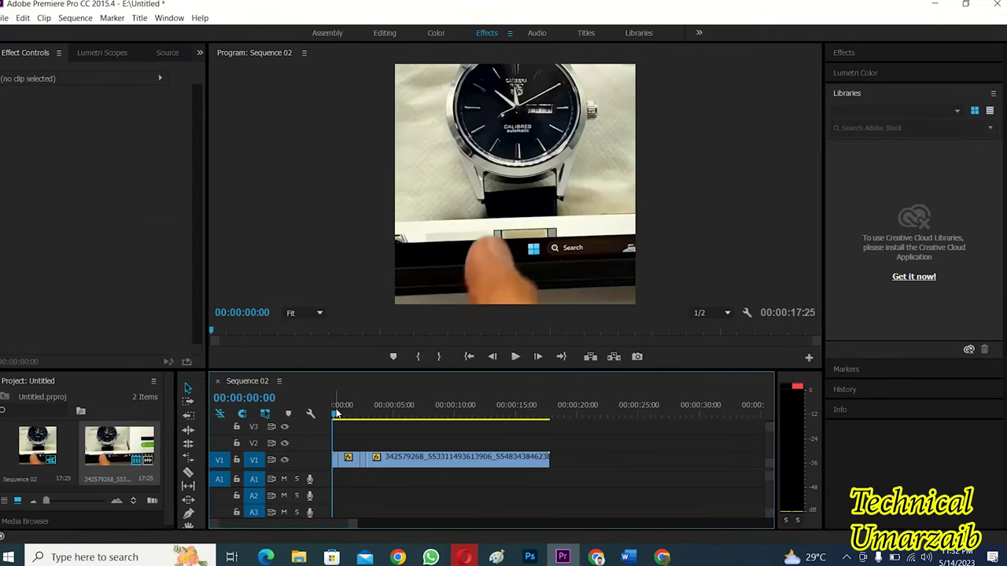
pyautogui.moveTo(350, 419); pyautogui.dragTo(527, 447)
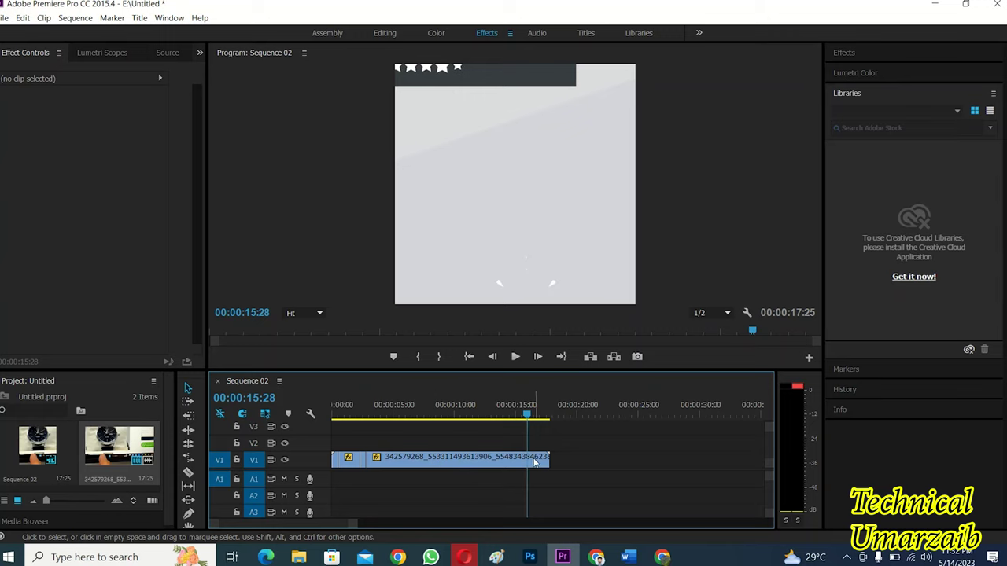
pyautogui.click(489, 409)
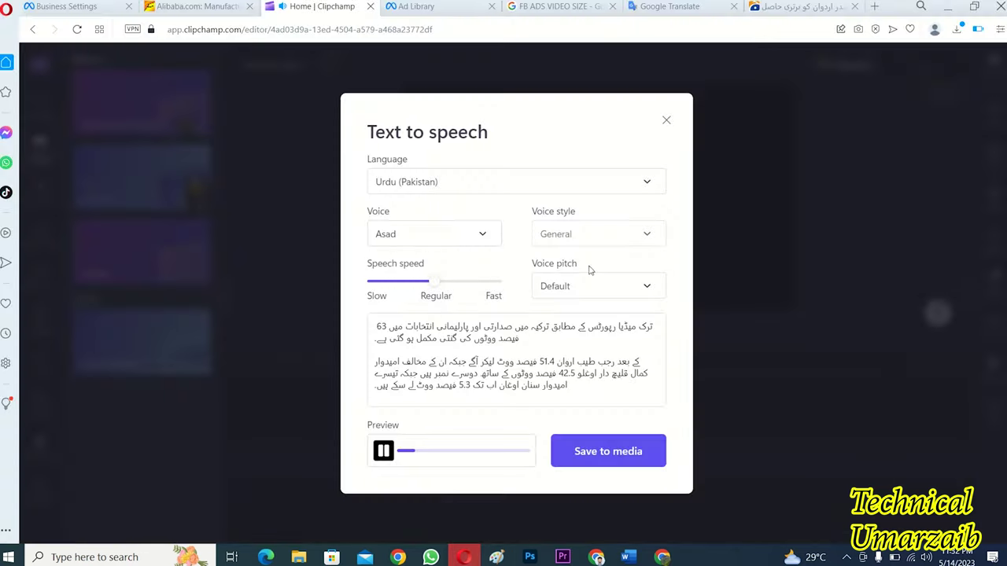
pyautogui.click(384, 452)
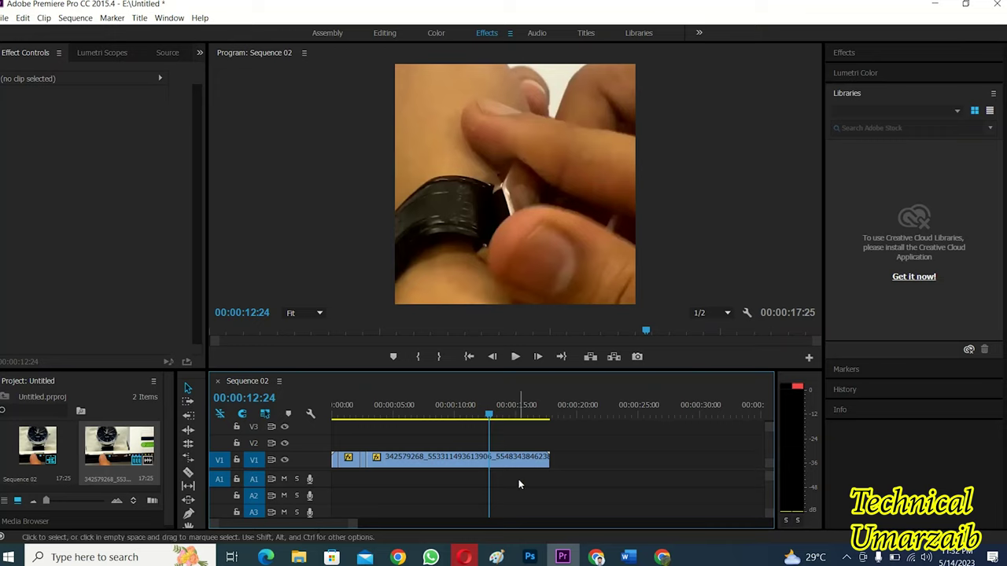
pyautogui.click(5, 18)
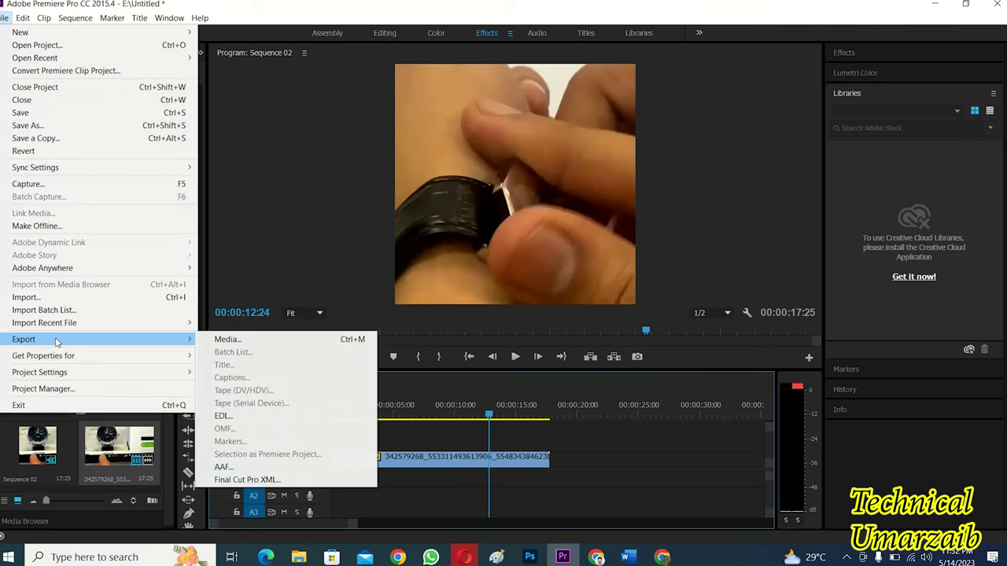
pyautogui.moveTo(56, 341)
pyautogui.click(622, 467)
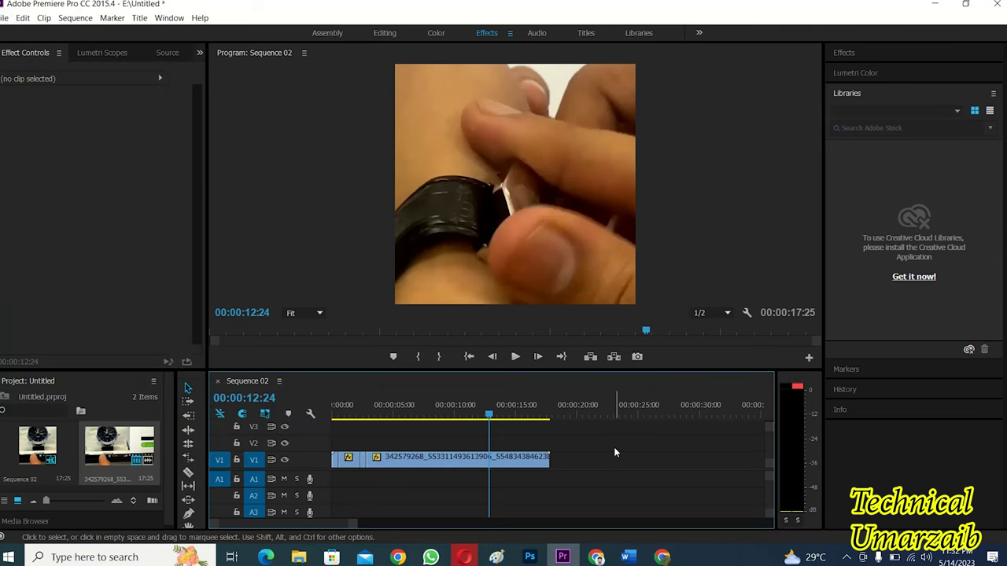
# Mark all clips in Sequence 02 as the in-to-out range in Premiere Pro, render that range and stop its playback
pyautogui.moveTo(613, 447); pyautogui.dragTo(378, 479)
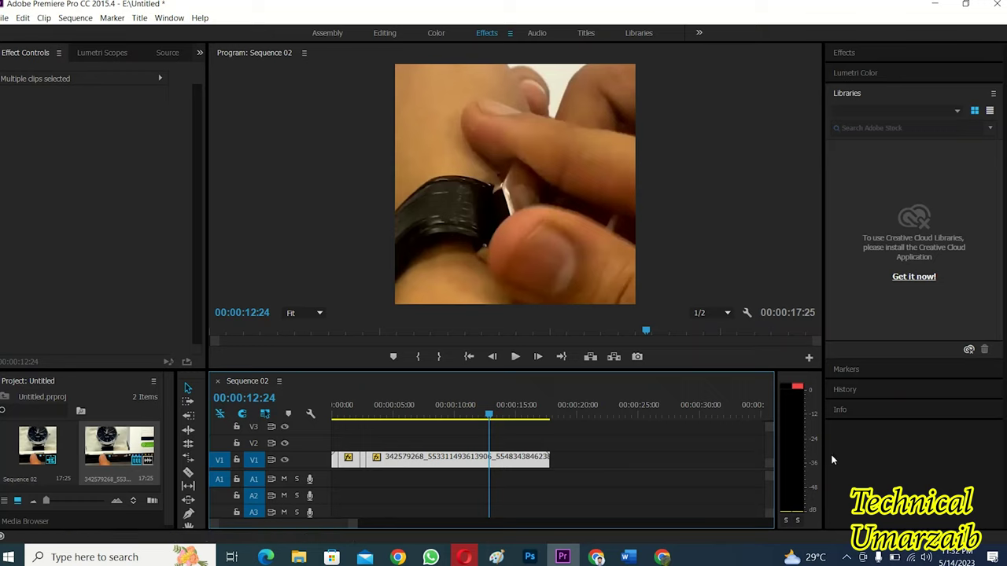
pyautogui.press('/')
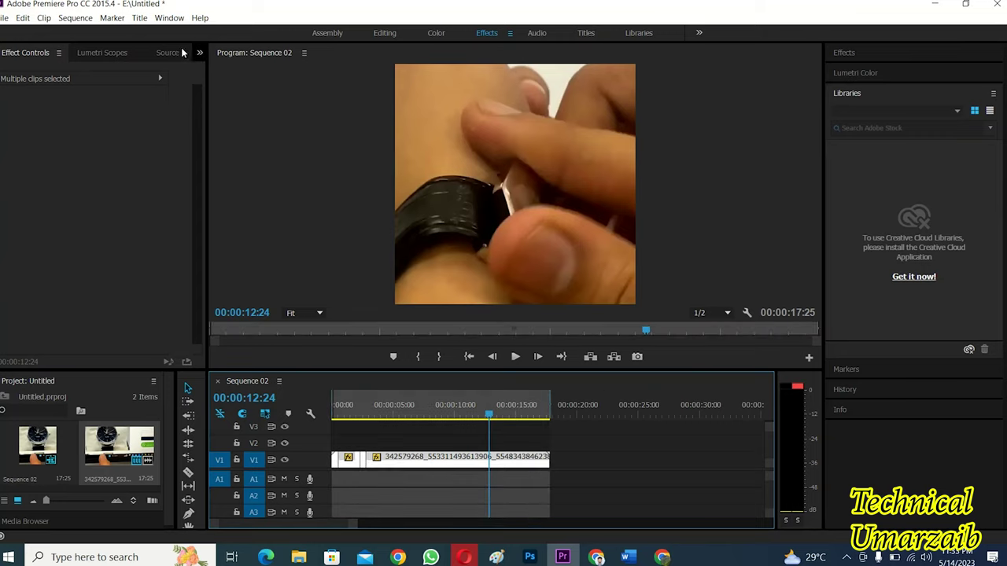
pyautogui.click(74, 18)
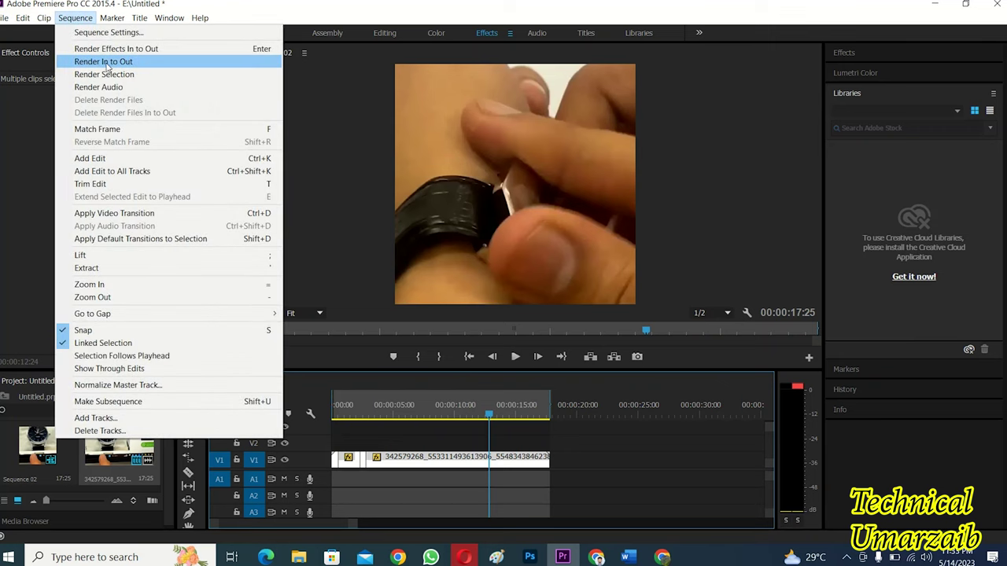
pyautogui.click(108, 66)
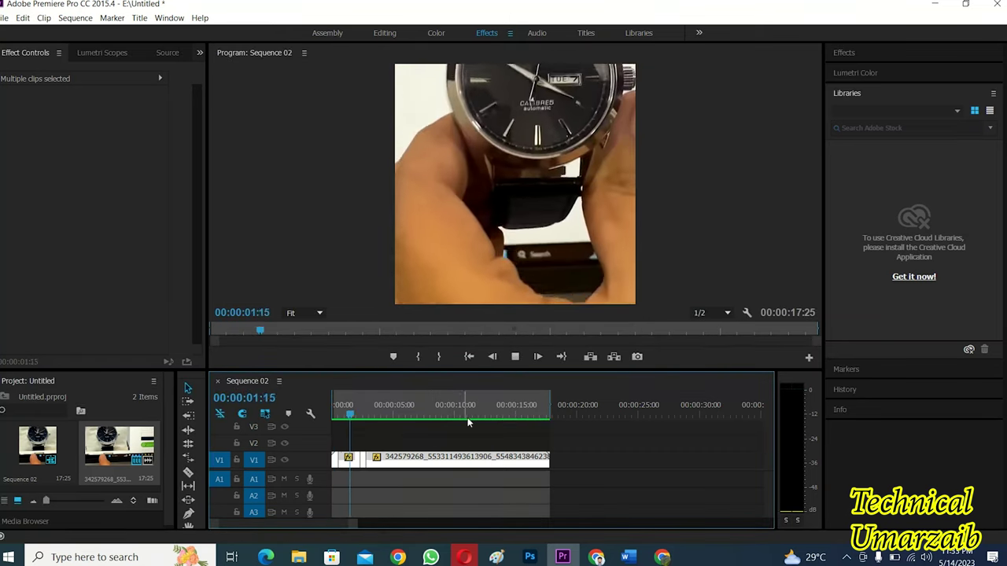
pyautogui.click(514, 357)
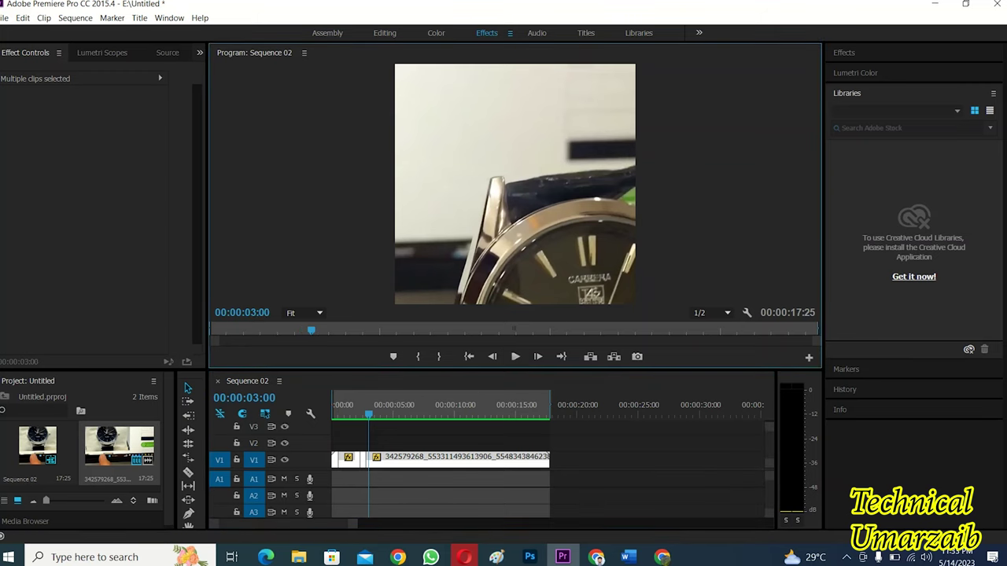
# Open the media export settings for Sequence 02 and look through the H.264 presets, keeping Match Source - High bitrate
pyautogui.click(4, 17)
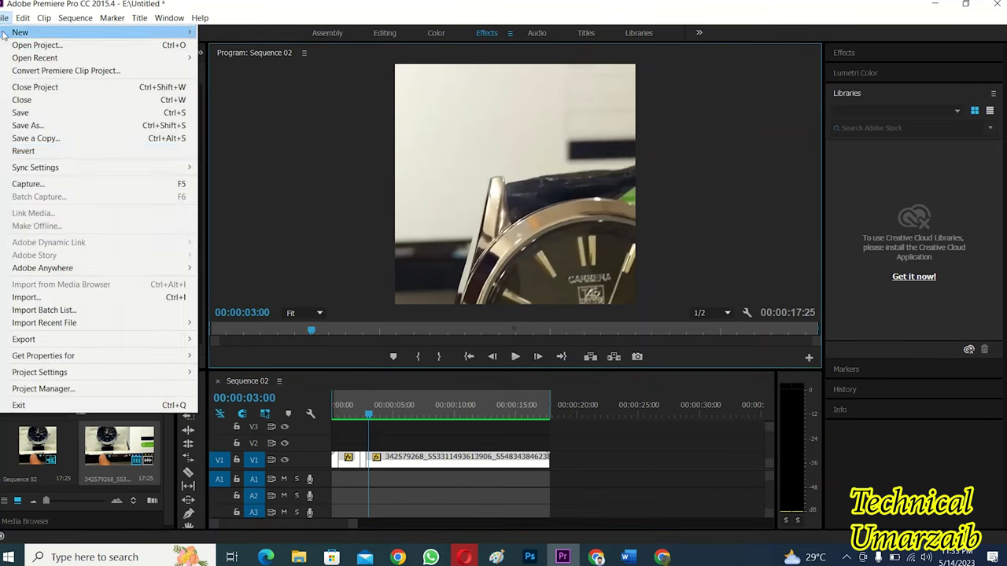
pyautogui.moveTo(51, 340)
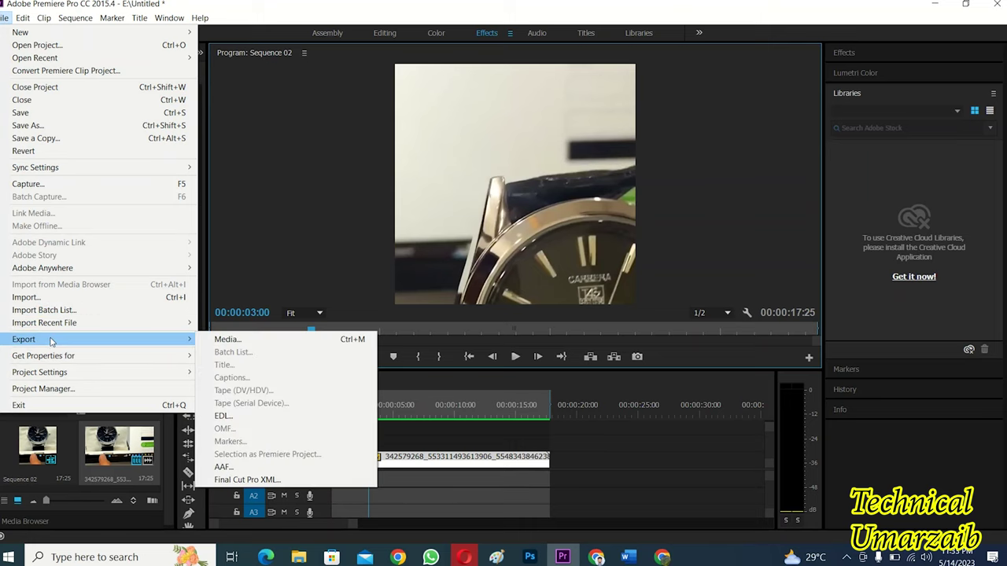
pyautogui.click(230, 340)
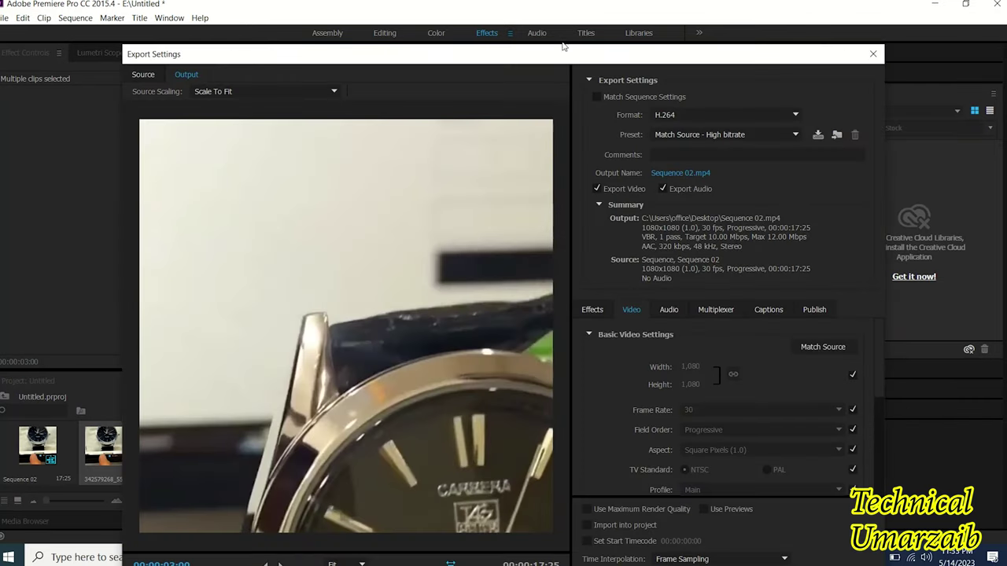
pyautogui.moveTo(563, 58); pyautogui.dragTo(566, 39)
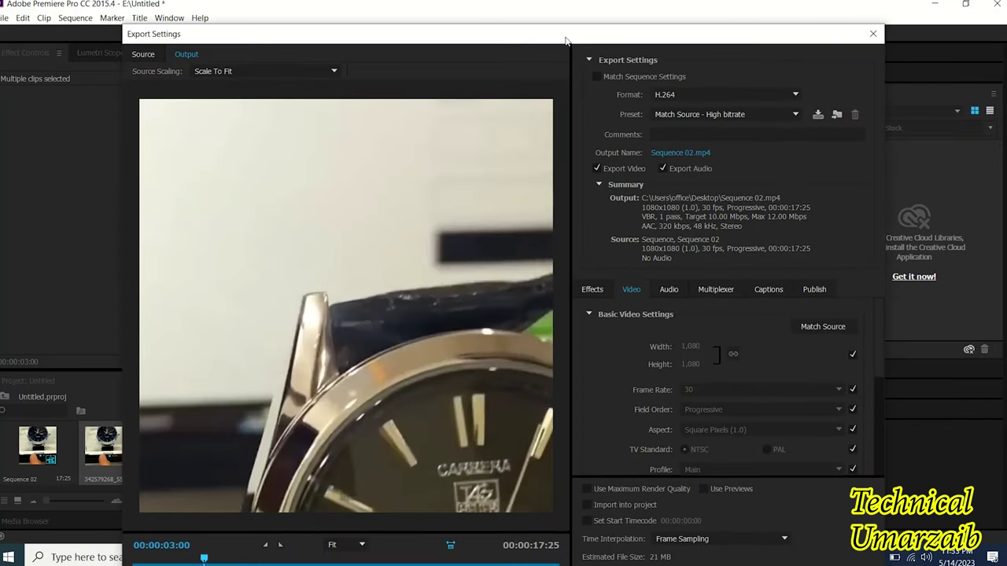
pyautogui.click(678, 116)
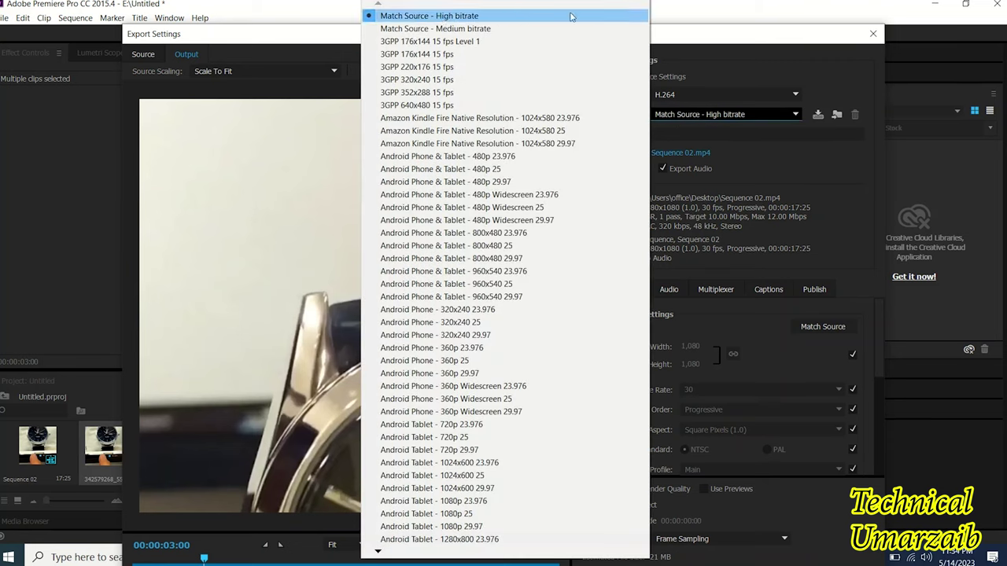
pyautogui.click(727, 116)
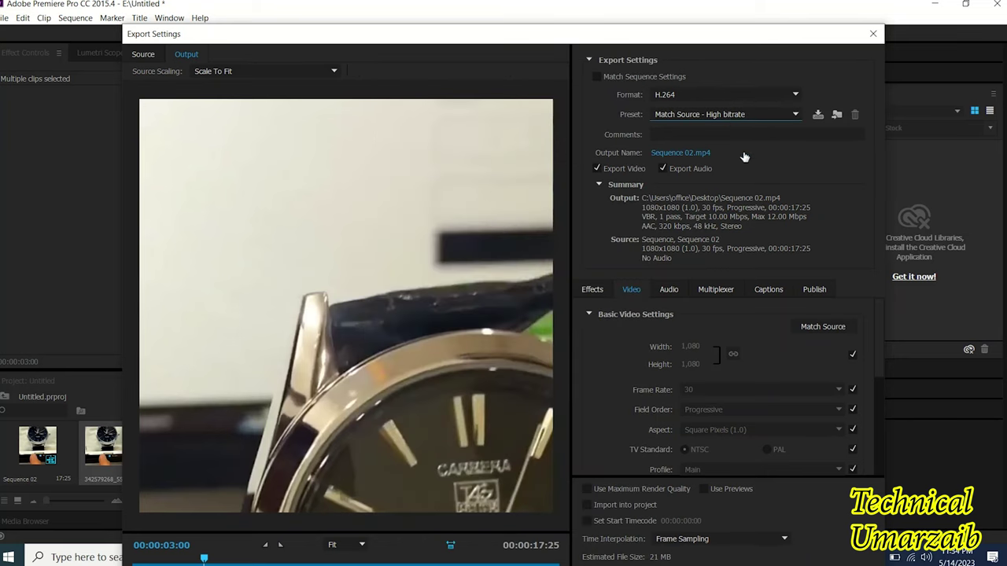
# Look at the save location and file name options for the exported video, then close the export settings without exporting
pyautogui.click(678, 155)
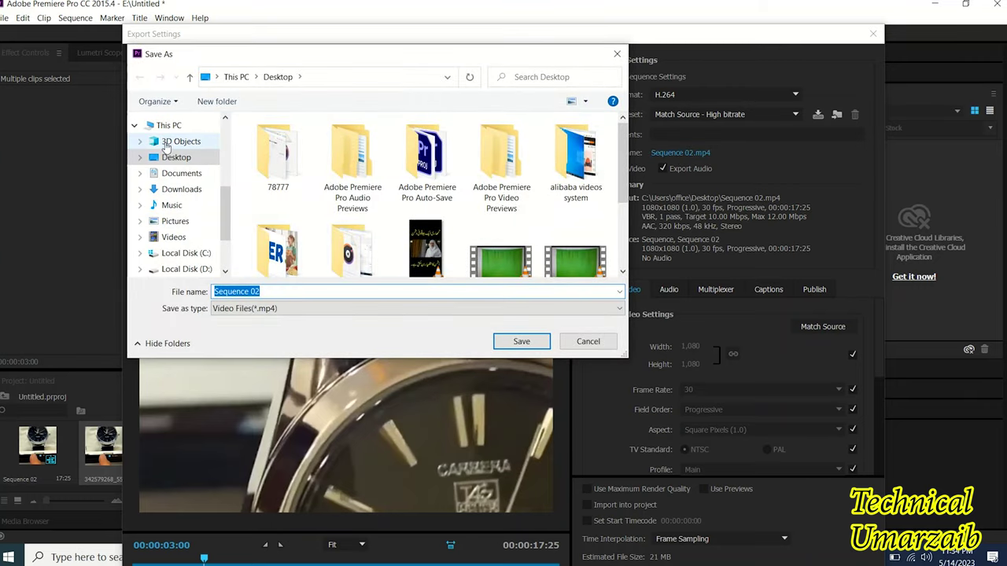
pyautogui.click(618, 54)
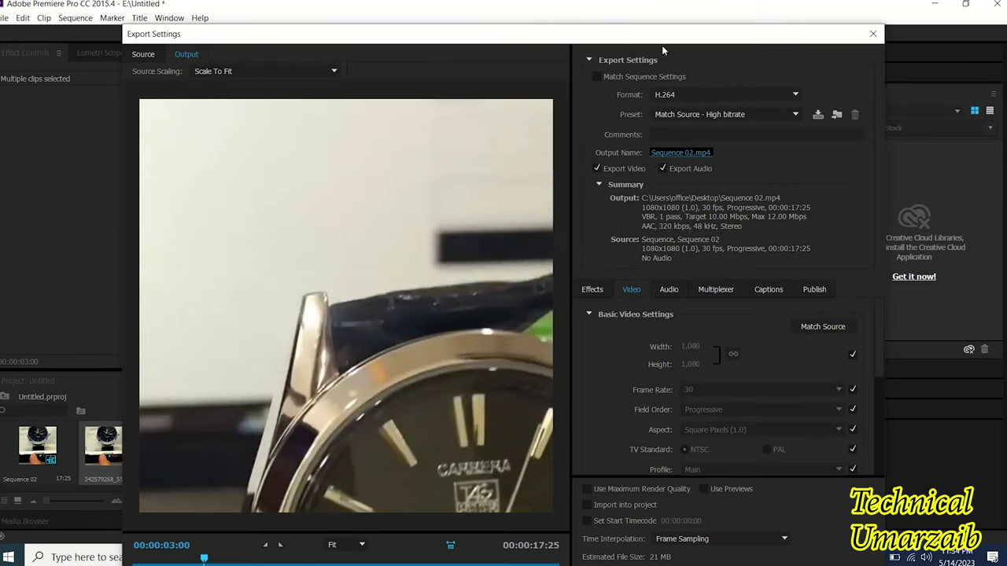
pyautogui.click(872, 33)
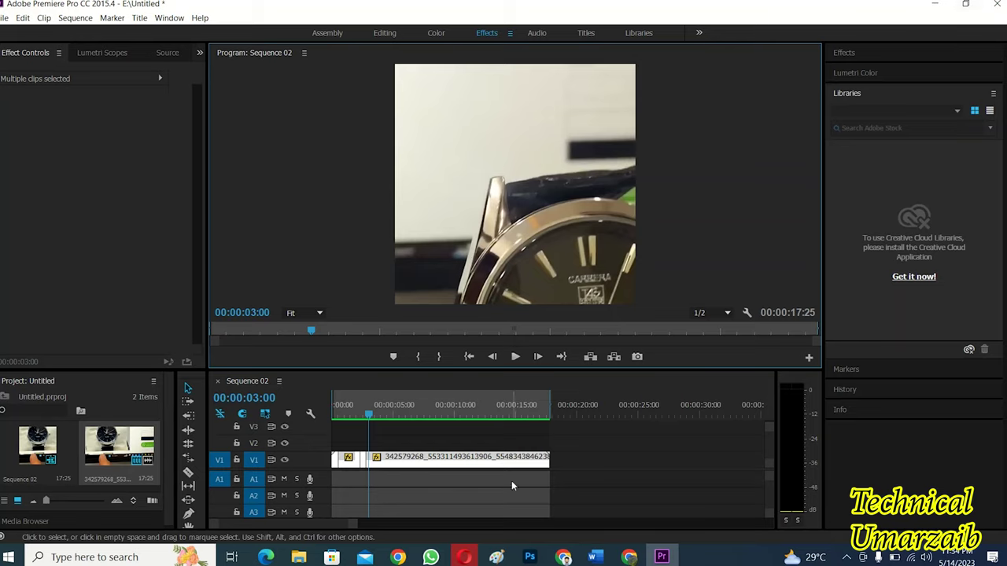
# Switch to the browser to view Clipchamp's Urdu text-to-speech settings, and minimize it to return to Premiere Pro
pyautogui.click(468, 557)
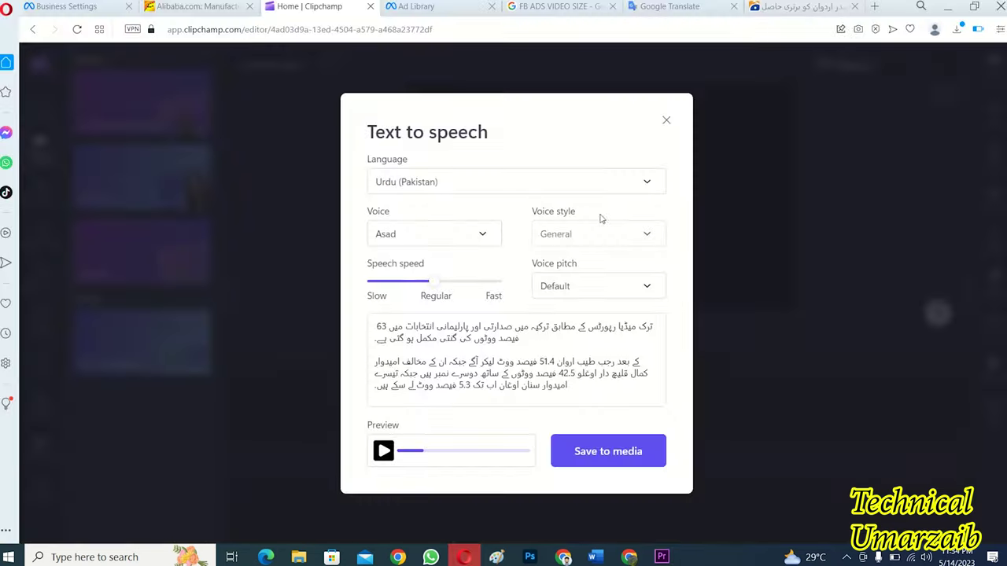
pyautogui.click(948, 6)
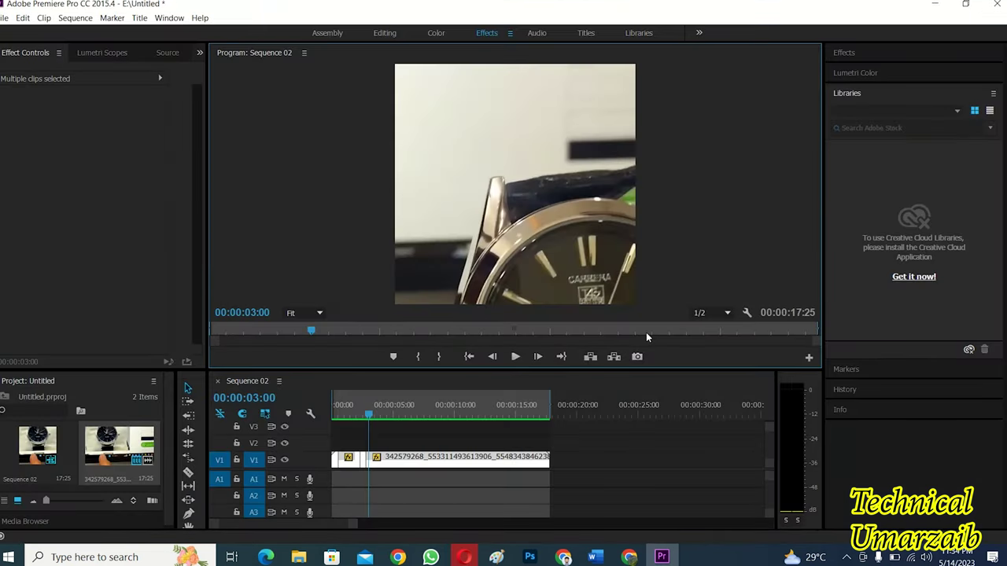